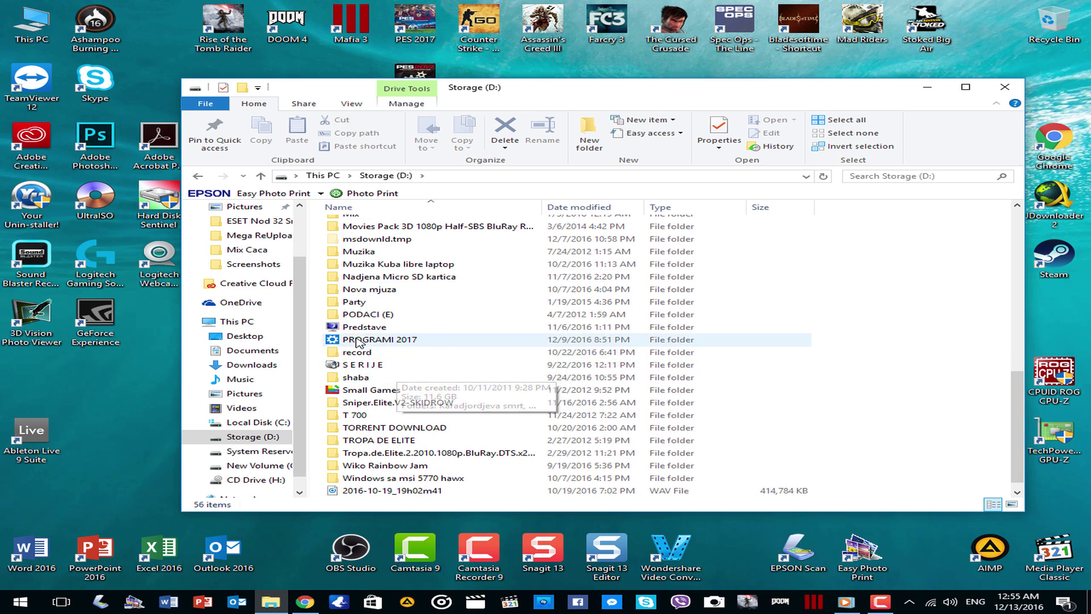
# Step: Copy the ESET Nod 32 Smart Security .7z archive from Mega ReUpload in PROGRAMI 2017 to open desktop space and close the folder window
pyautogui.doubleClick(398, 334)
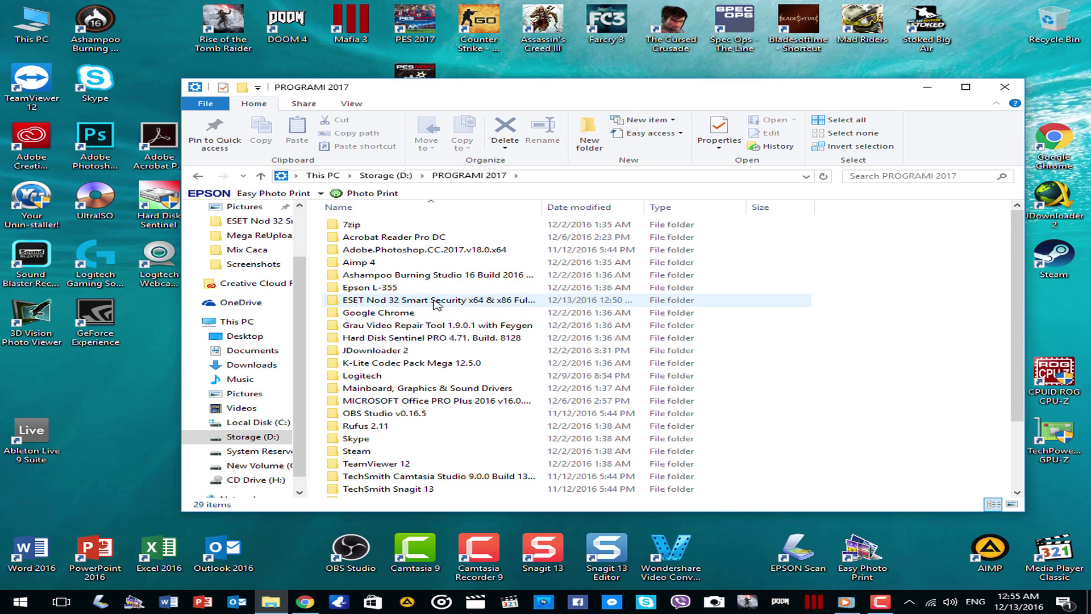
pyautogui.doubleClick(390, 299)
pyautogui.click(391, 251)
pyautogui.doubleClick(391, 251)
pyautogui.moveTo(392, 225); pyautogui.dragTo(145, 429)
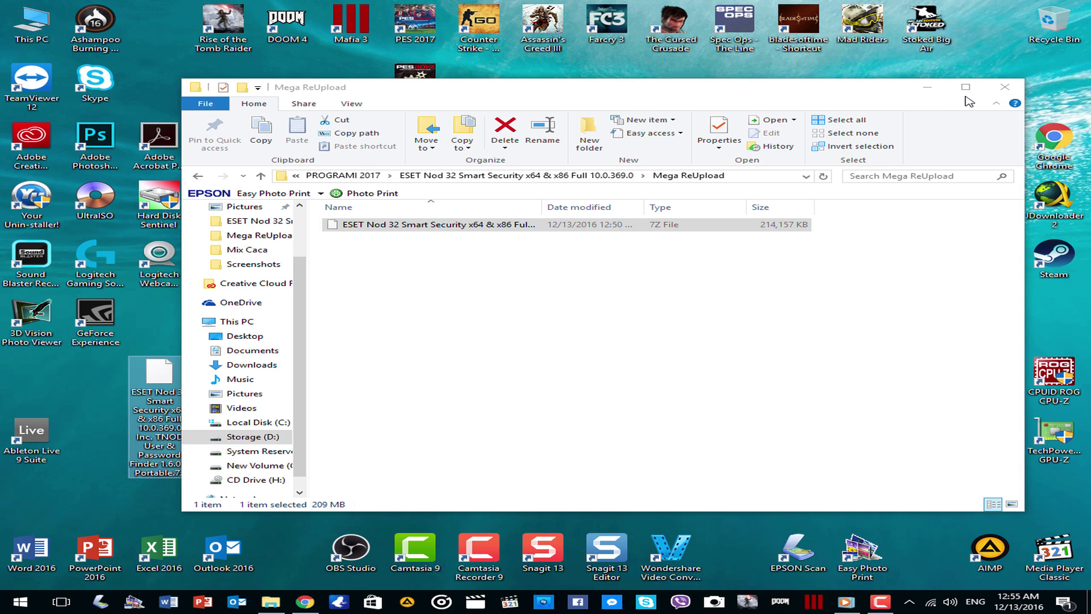
pyautogui.click(1005, 87)
pyautogui.moveTo(158, 387); pyautogui.dragTo(328, 320)
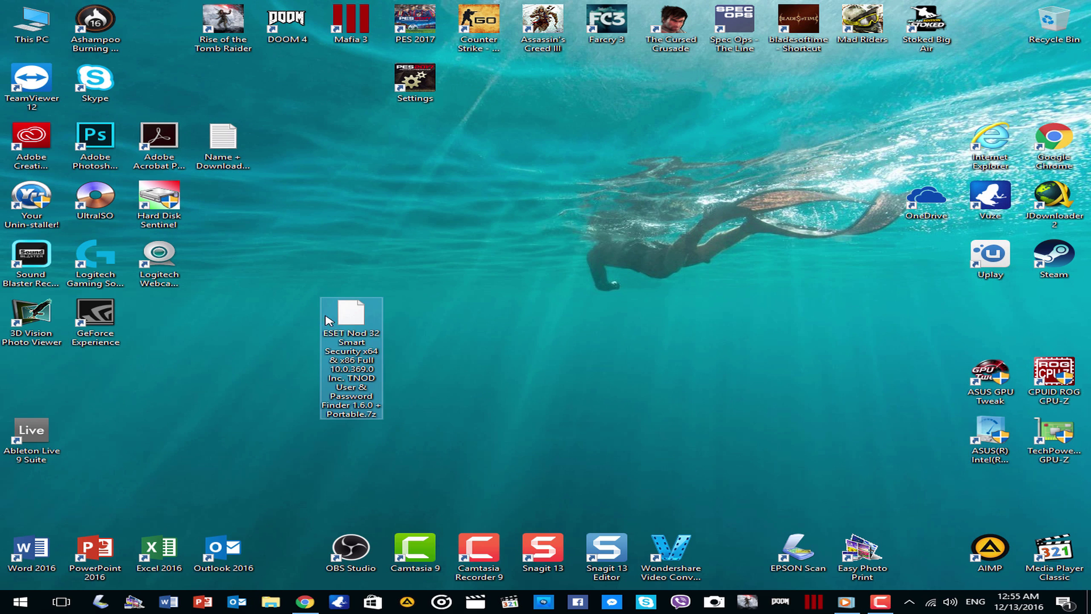
# Step: Extract the ESET archive directly onto the desktop with 7-Zip, entering the archive password
pyautogui.rightClick(328, 320)
pyautogui.moveTo(582, 343)
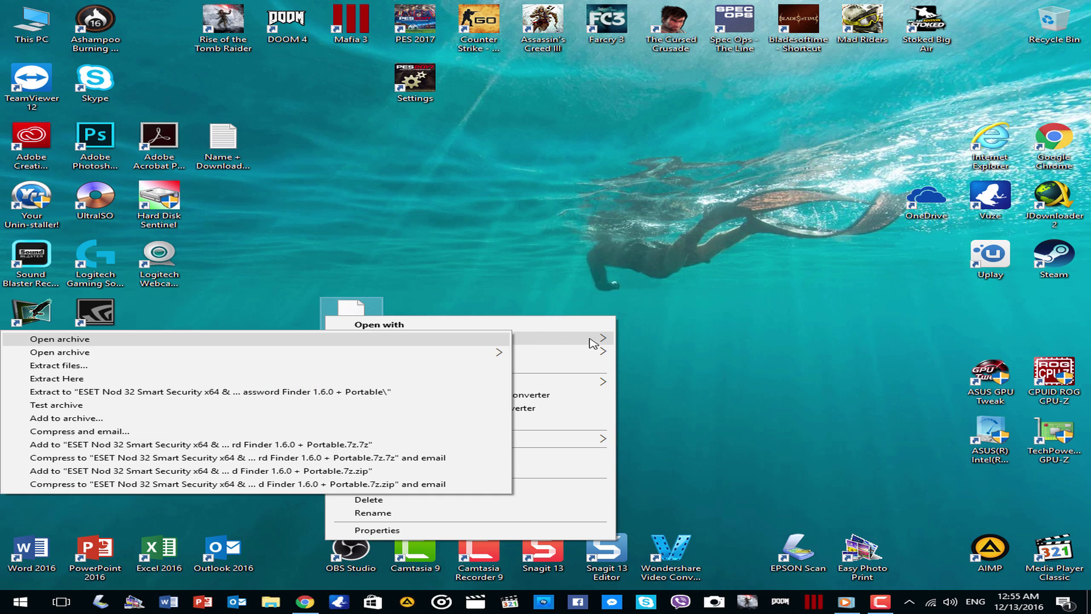
pyautogui.click(94, 378)
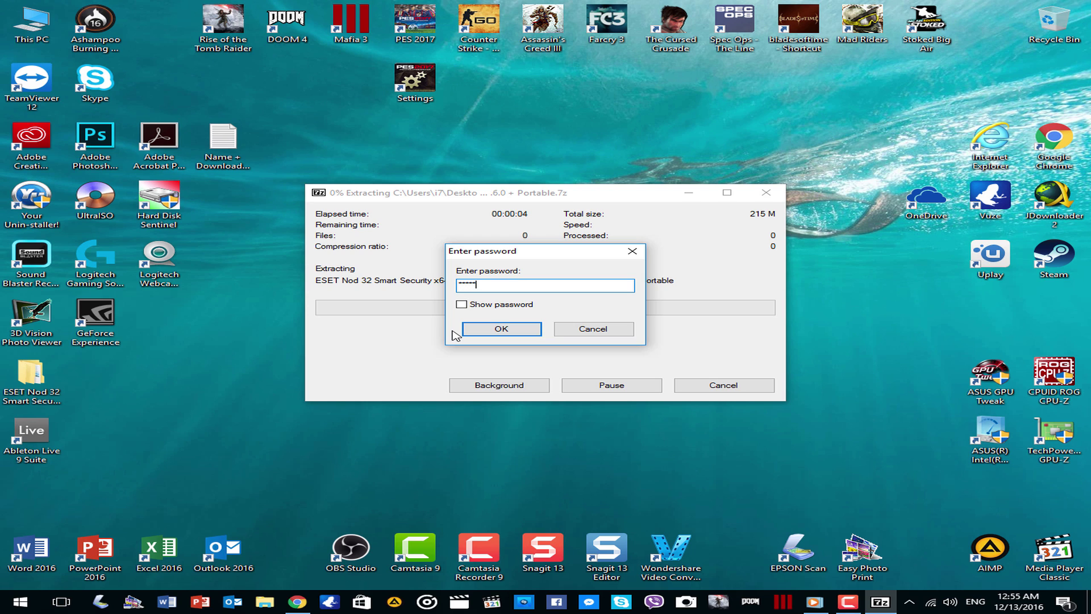
pyautogui.click(464, 306)
pyautogui.click(501, 329)
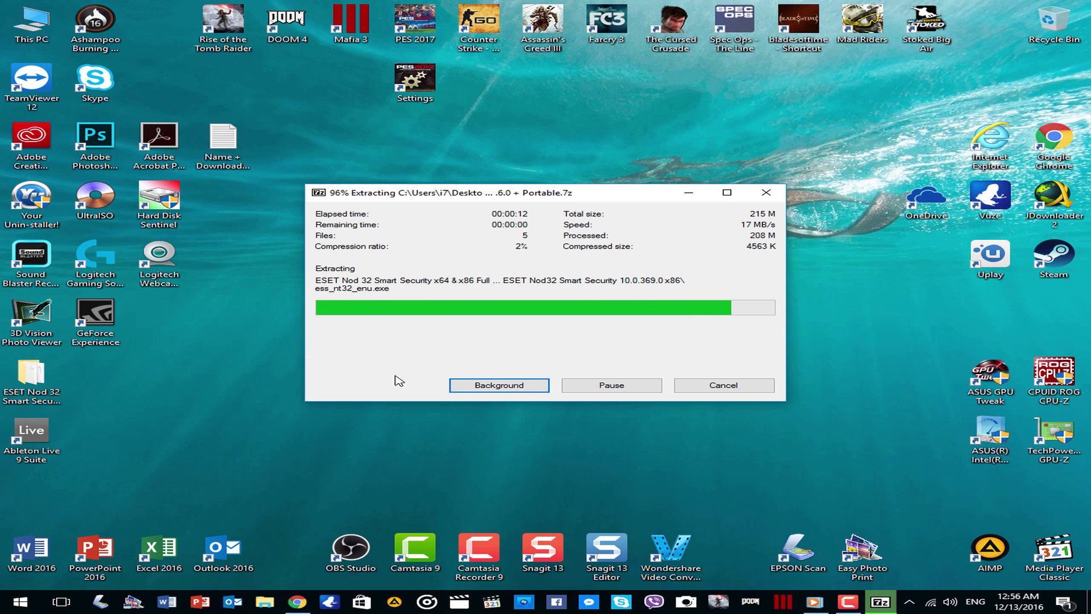
# Step: Refresh the desktop and delete the ESET .7z archive
pyautogui.rightClick(241, 445)
pyautogui.click(324, 323)
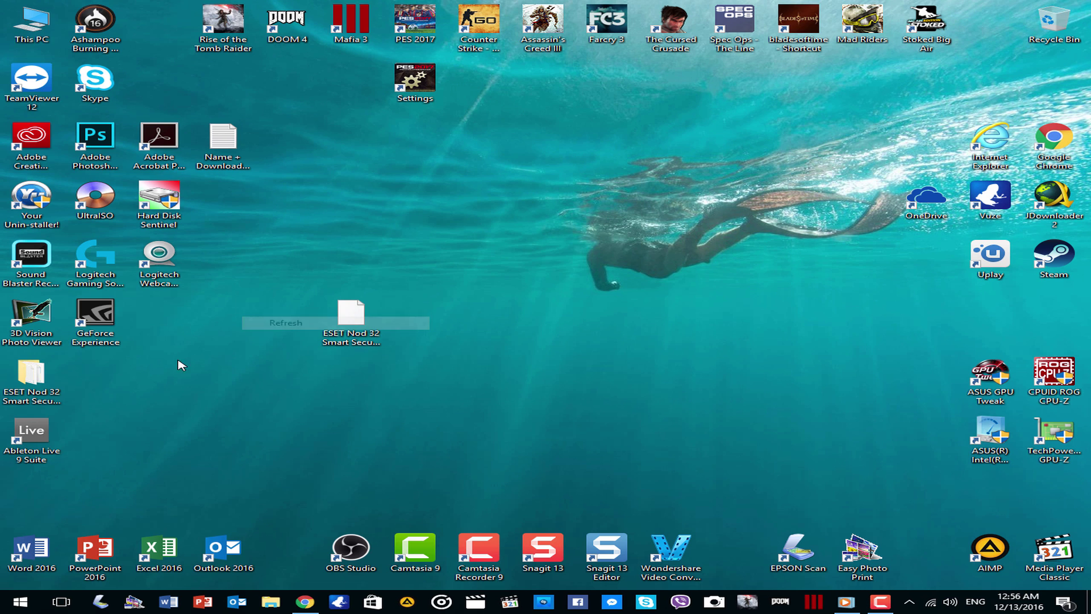
pyautogui.rightClick(358, 313)
pyautogui.click(396, 500)
# Step: Move the extracted ESET folder to open desktop space and open its "Install Notes - Read or Fail!!!" file
pyautogui.moveTo(31, 378); pyautogui.dragTo(477, 266)
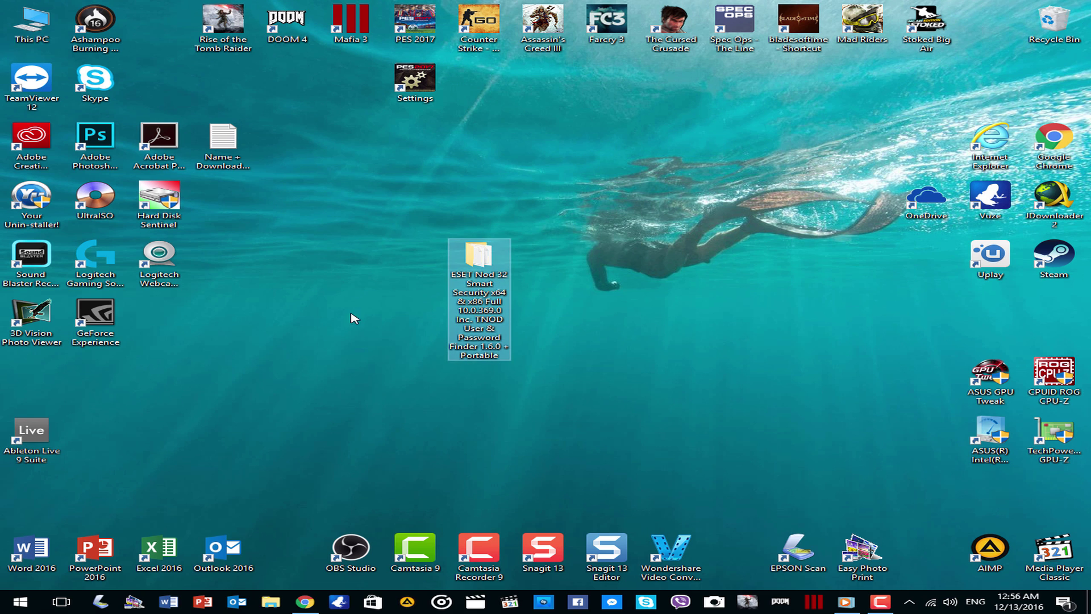
pyautogui.doubleClick(477, 266)
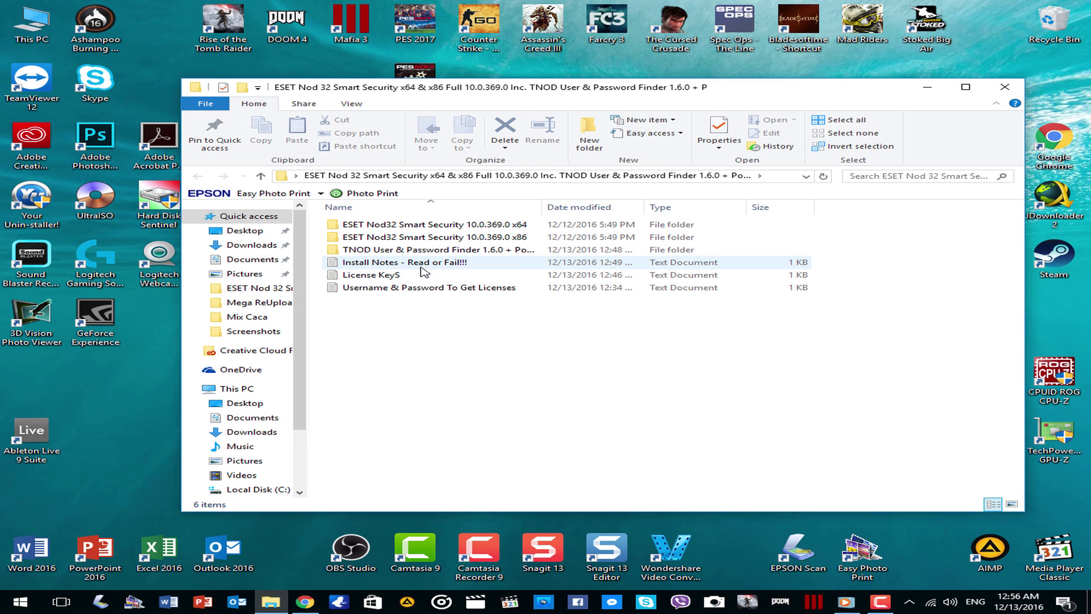
pyautogui.doubleClick(425, 268)
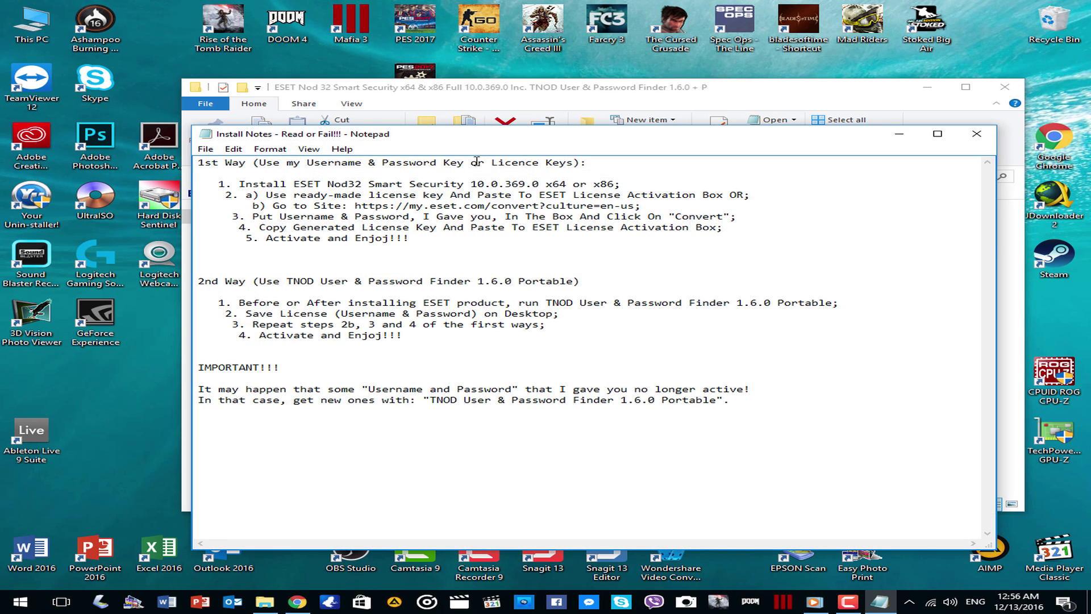
# Step: Examine the two activation methods, the IMPORTANT note and the first installation instruction in the install notes
pyautogui.moveTo(489, 139); pyautogui.dragTo(625, 153)
pyautogui.moveTo(337, 178); pyautogui.dragTo(757, 251)
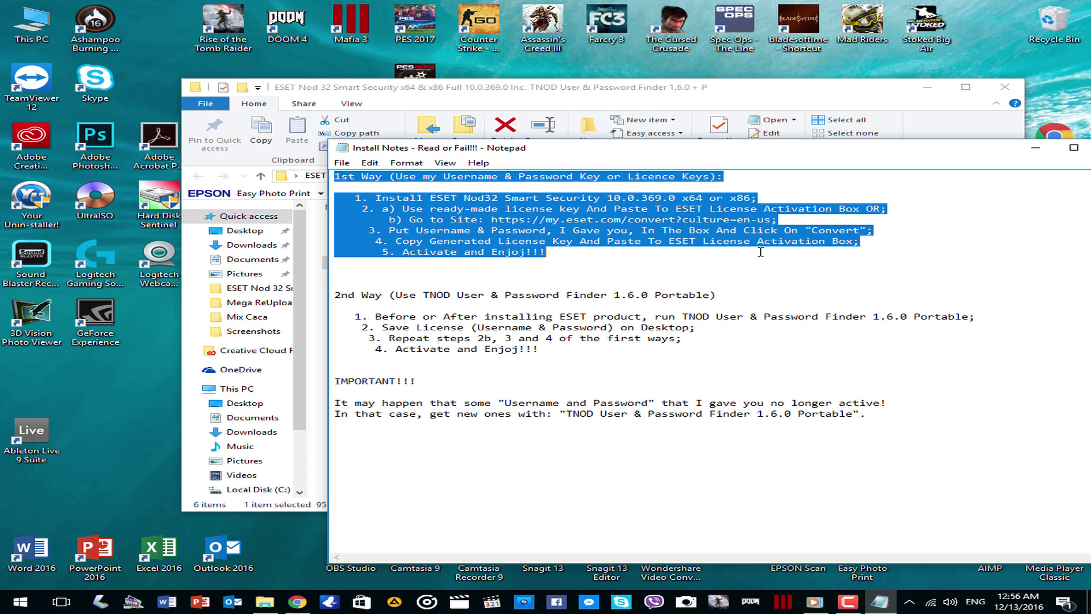
pyautogui.click(434, 276)
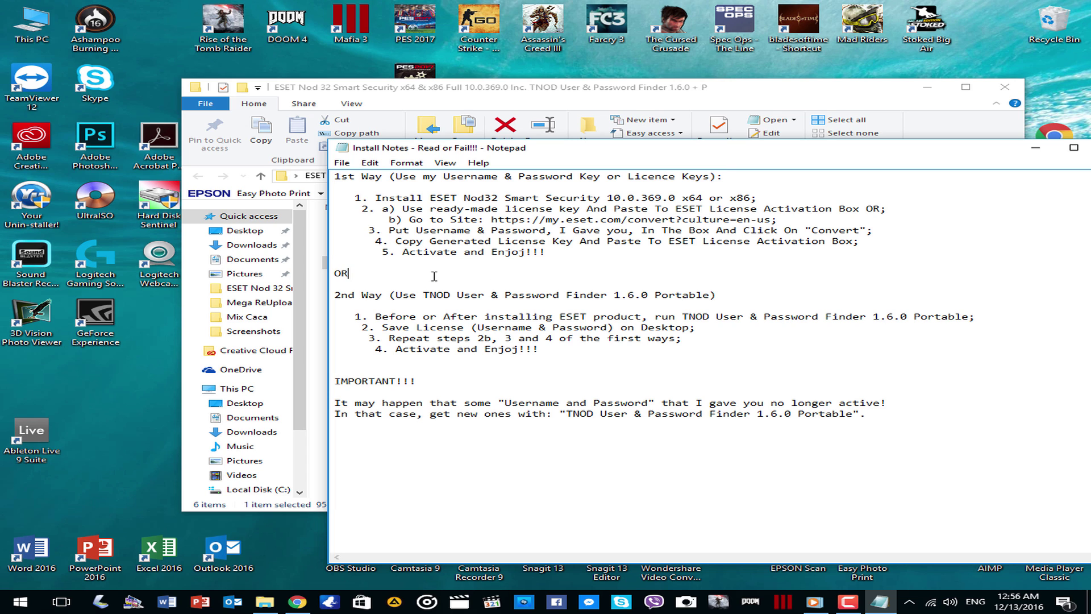
pyautogui.moveTo(337, 296); pyautogui.dragTo(720, 348)
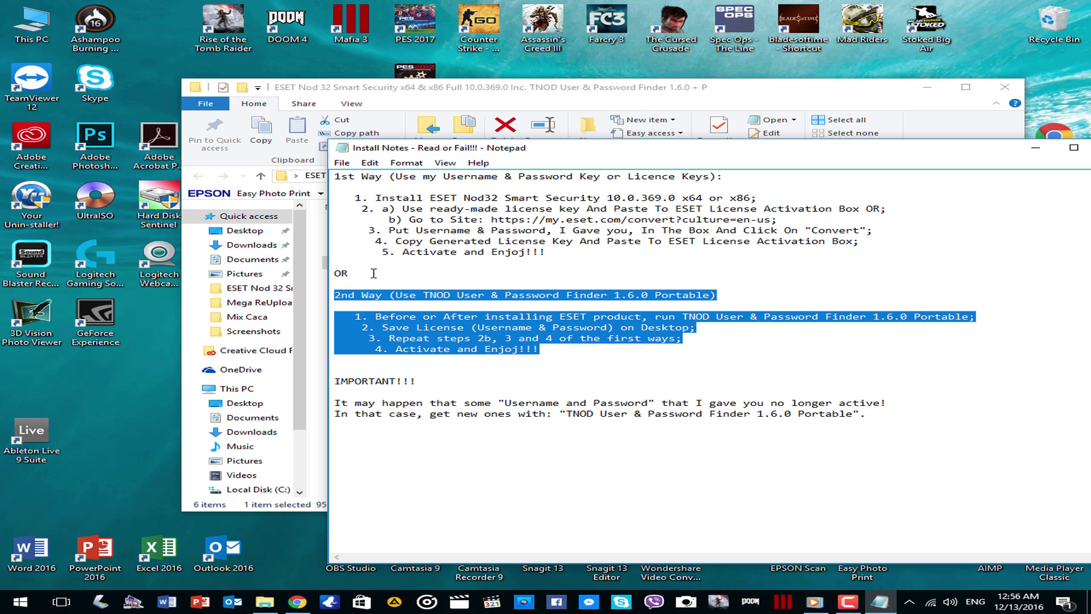
pyautogui.moveTo(357, 271); pyautogui.dragTo(330, 275)
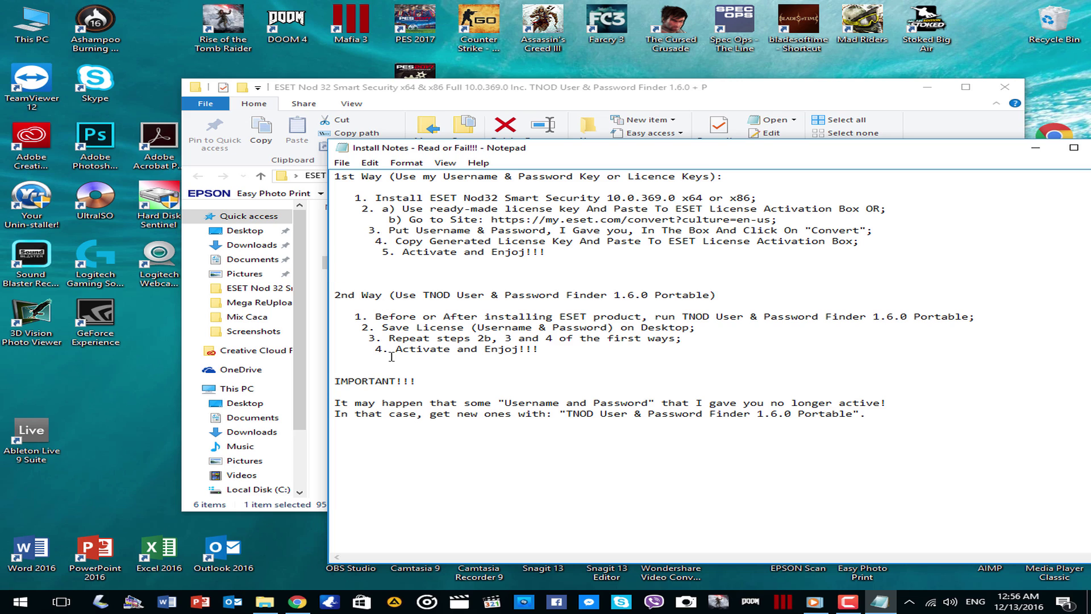
pyautogui.moveTo(342, 378); pyautogui.dragTo(883, 422)
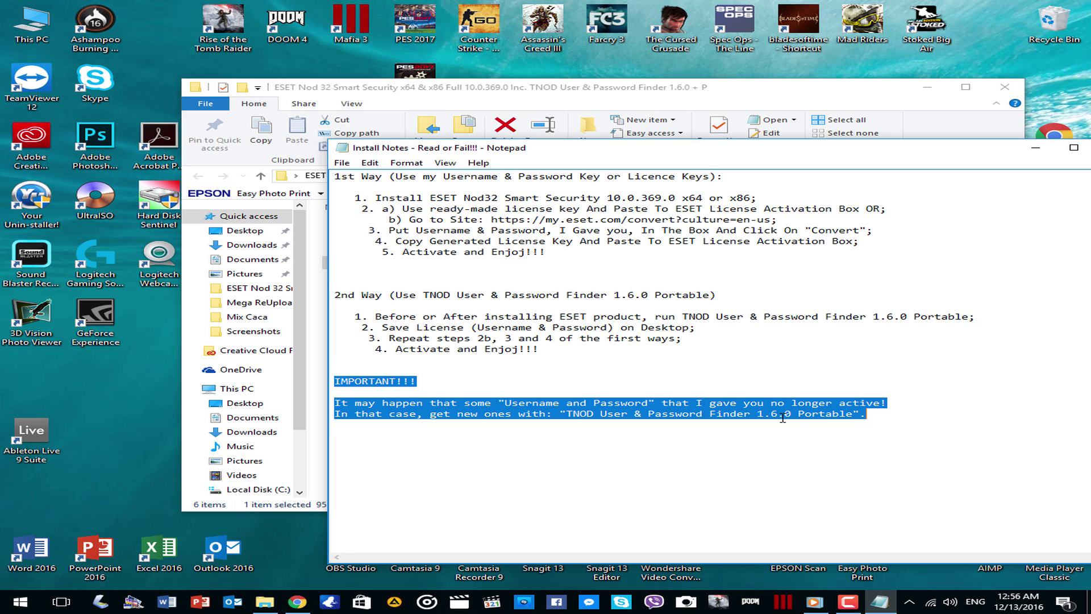
pyautogui.click(753, 426)
pyautogui.moveTo(1028, 149); pyautogui.dragTo(974, 124)
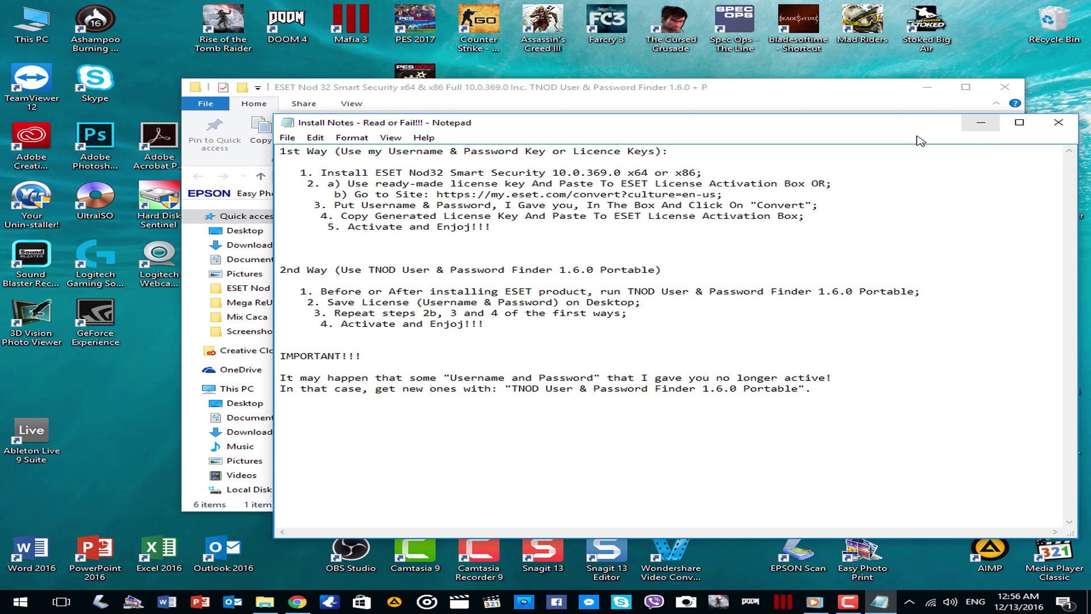
pyautogui.moveTo(323, 172); pyautogui.dragTo(708, 170)
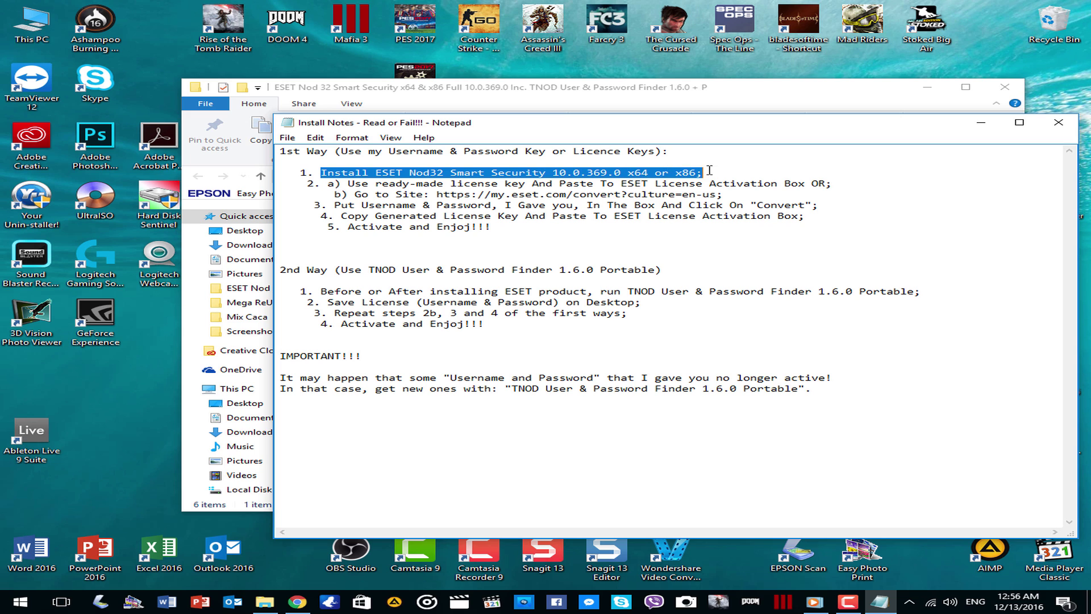
# Step: Launch the ess_nt64_enu installer from the "ESET Nod32 Smart Security 10.0.369.0 x64" folder
pyautogui.click(728, 100)
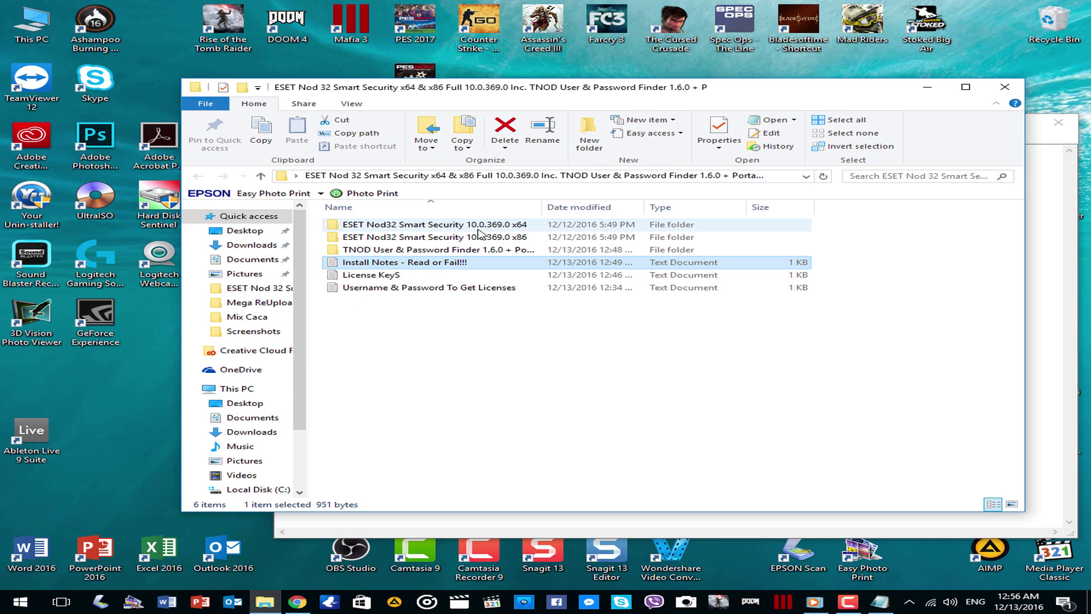
pyautogui.click(444, 226)
pyautogui.doubleClick(443, 226)
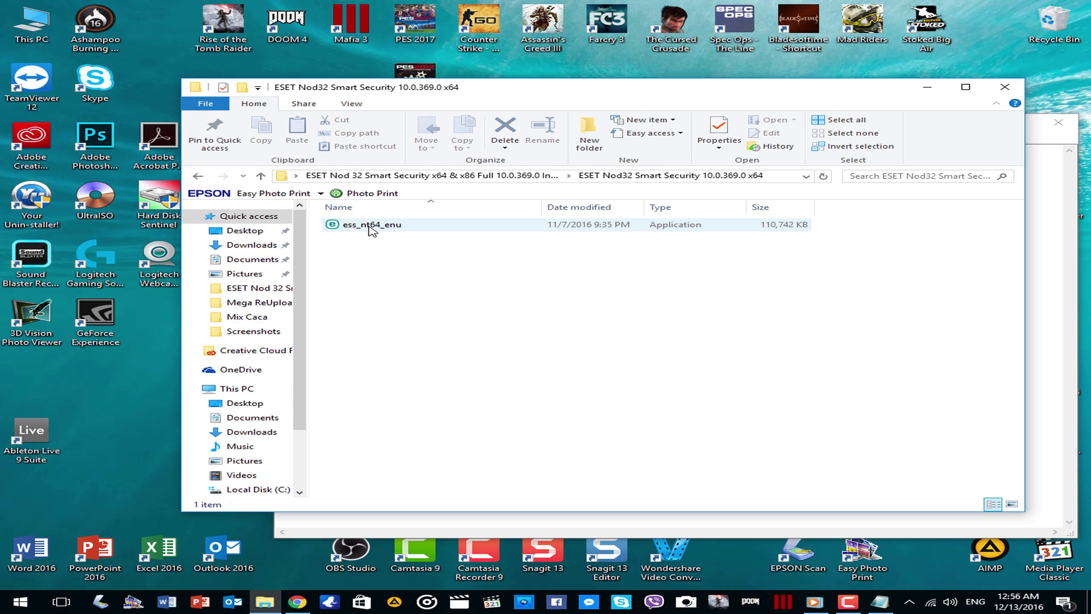
pyautogui.click(372, 226)
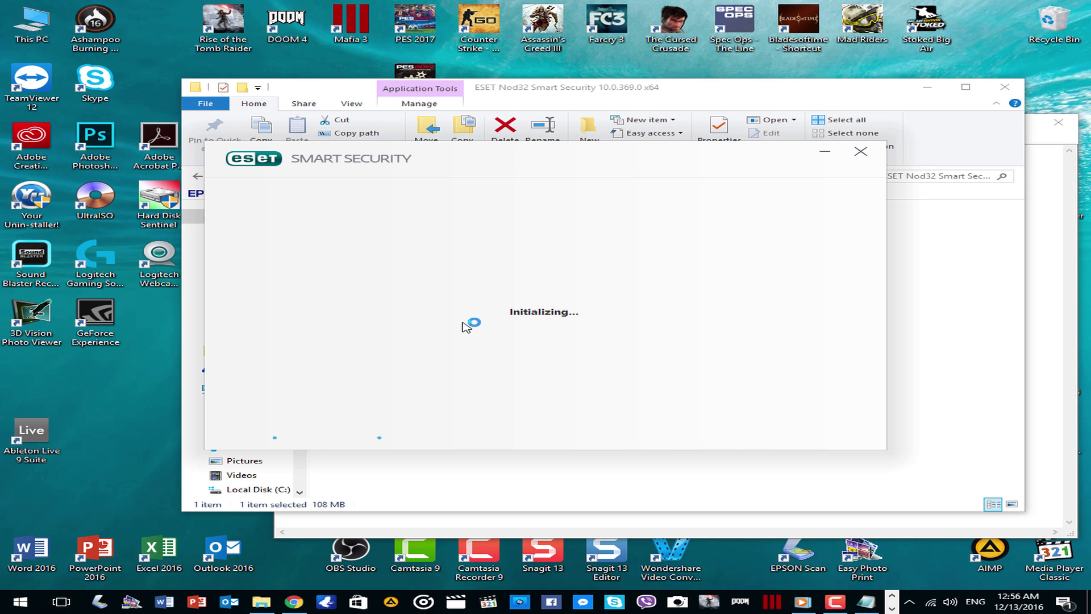
# Step: Proceed through the ESET setup, enable detection of potentially unwanted applications, and start the installation
pyautogui.click(270, 430)
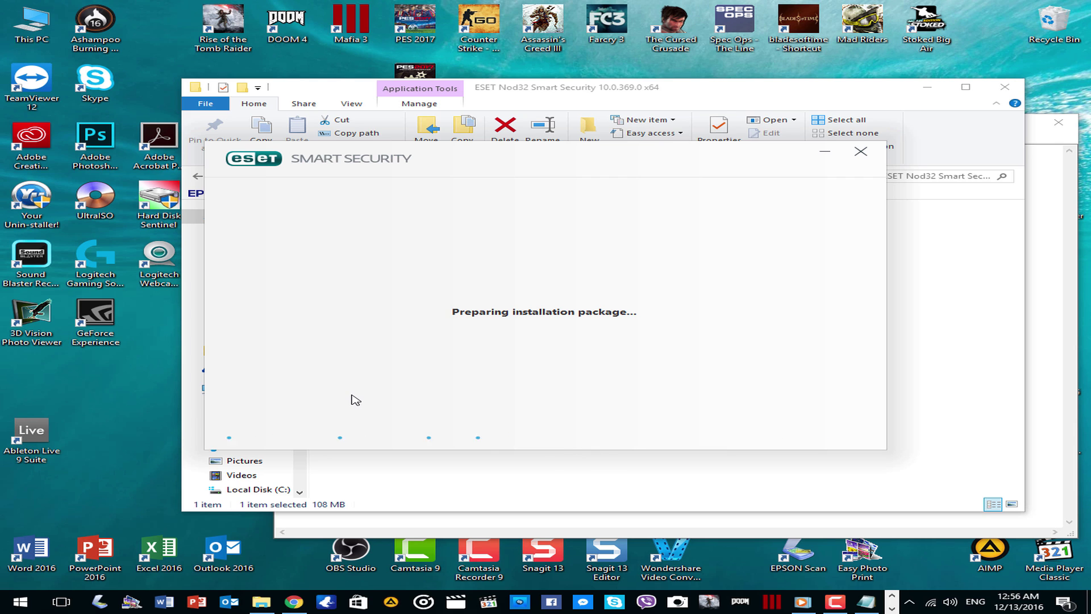
pyautogui.click(288, 426)
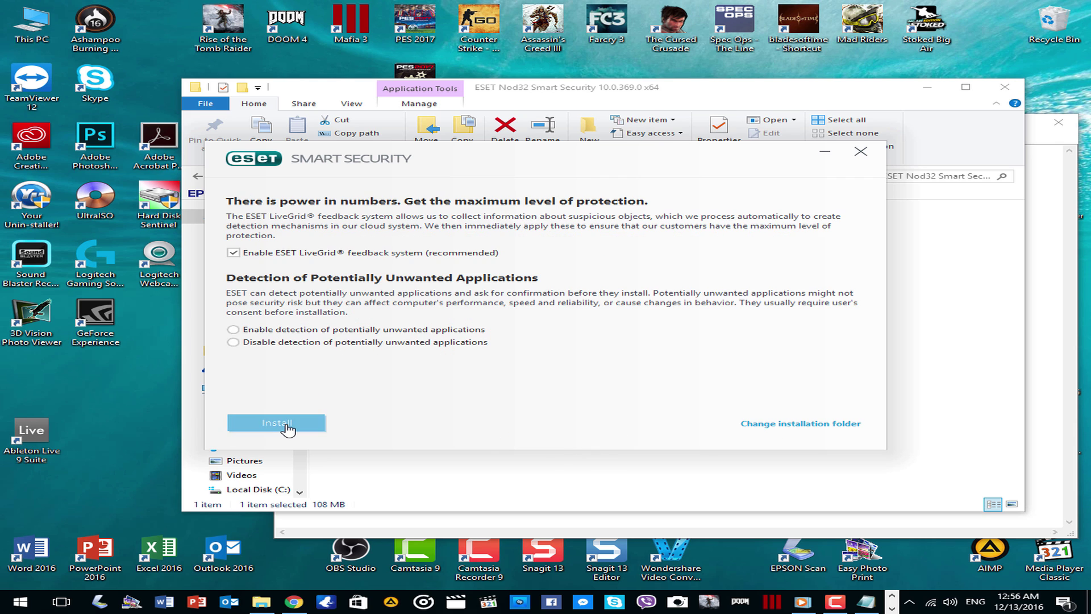
pyautogui.click(294, 330)
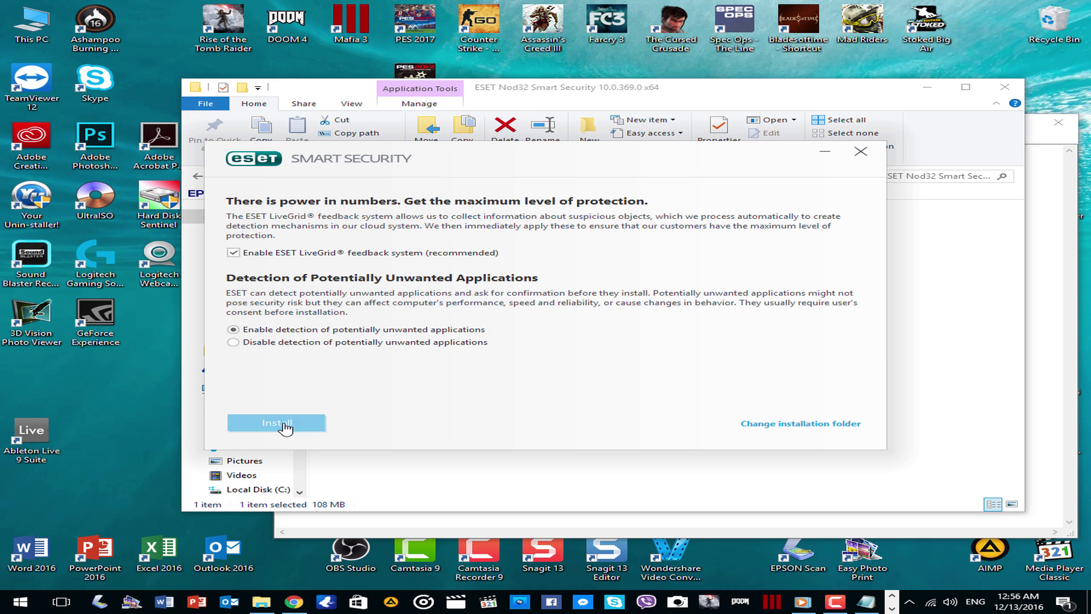
pyautogui.click(286, 424)
# Step: Delete the ESET Banking & Payment protection shortcut from the desktop and refresh the desktop
pyautogui.rightClick(118, 288)
pyautogui.click(178, 323)
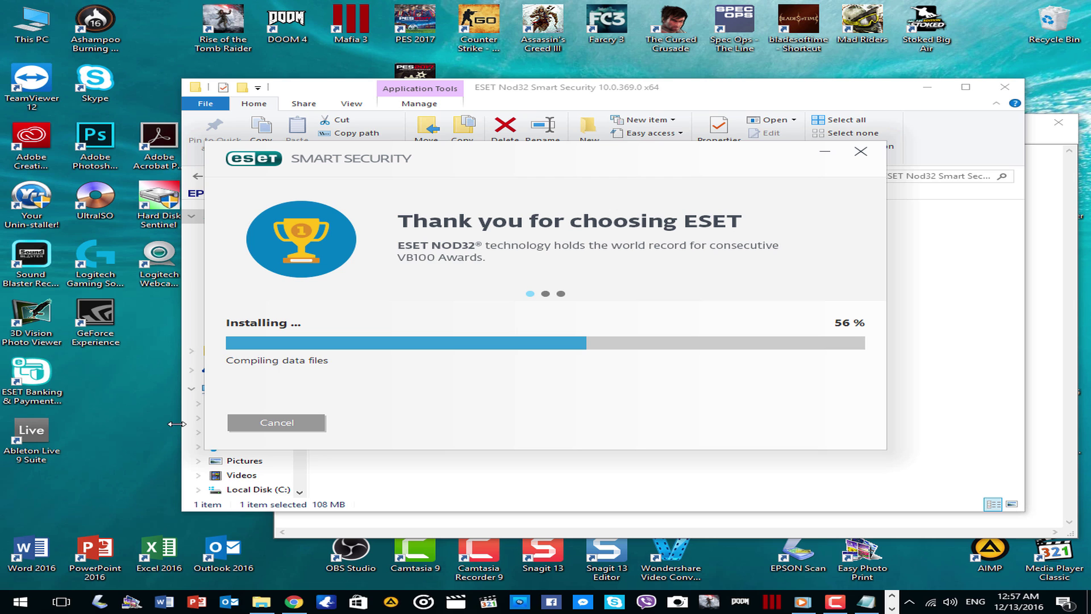
pyautogui.rightClick(48, 388)
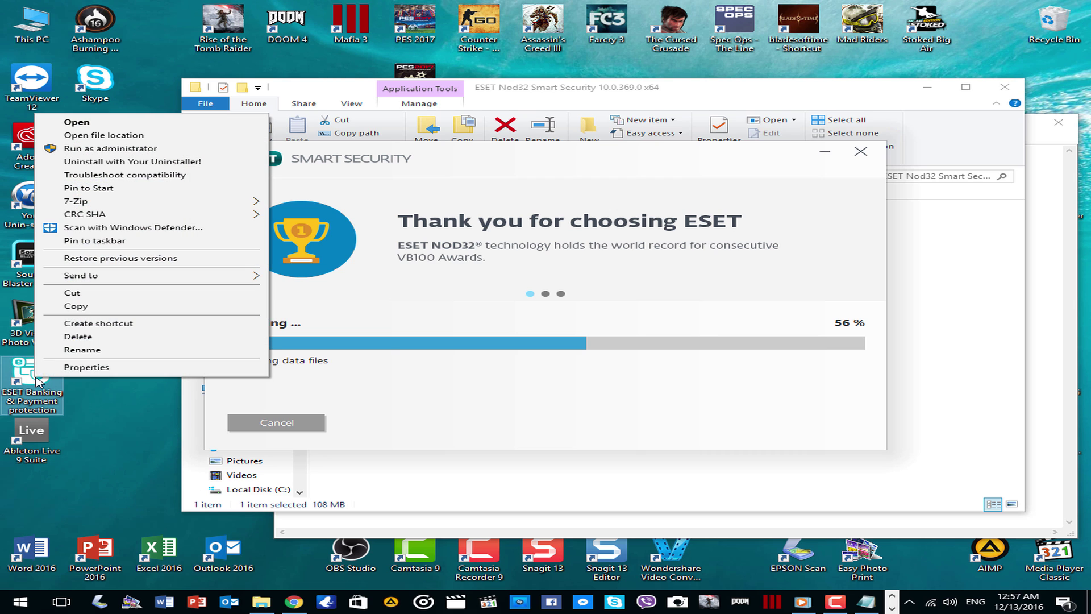
pyautogui.click(86, 336)
pyautogui.rightClick(92, 415)
pyautogui.click(140, 449)
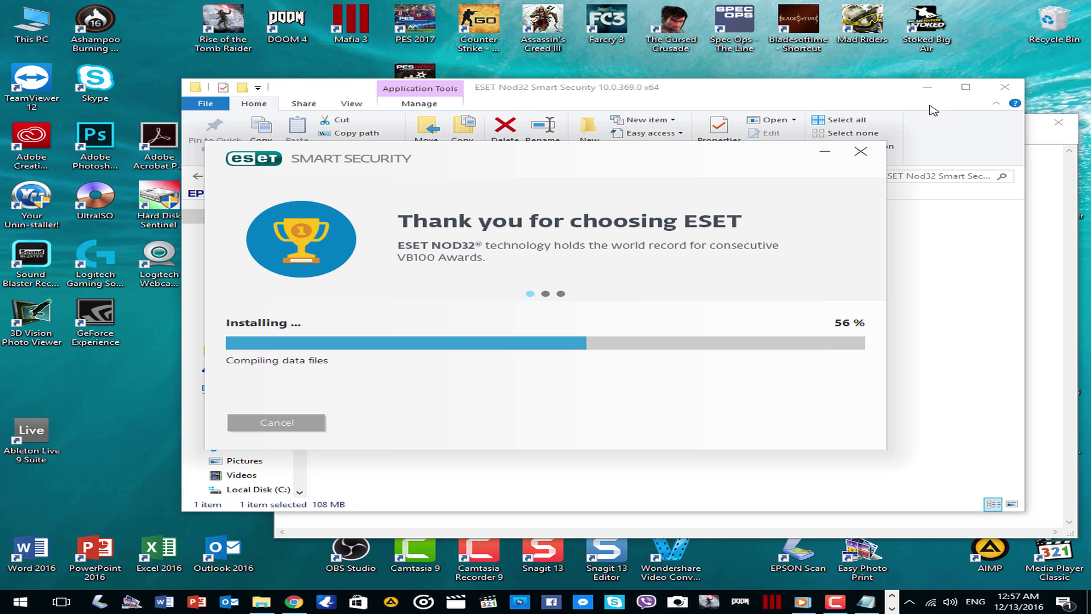
# Step: Empty the Recycle Bin, permanently deleting its contents
pyautogui.rightClick(1048, 23)
pyautogui.click(966, 38)
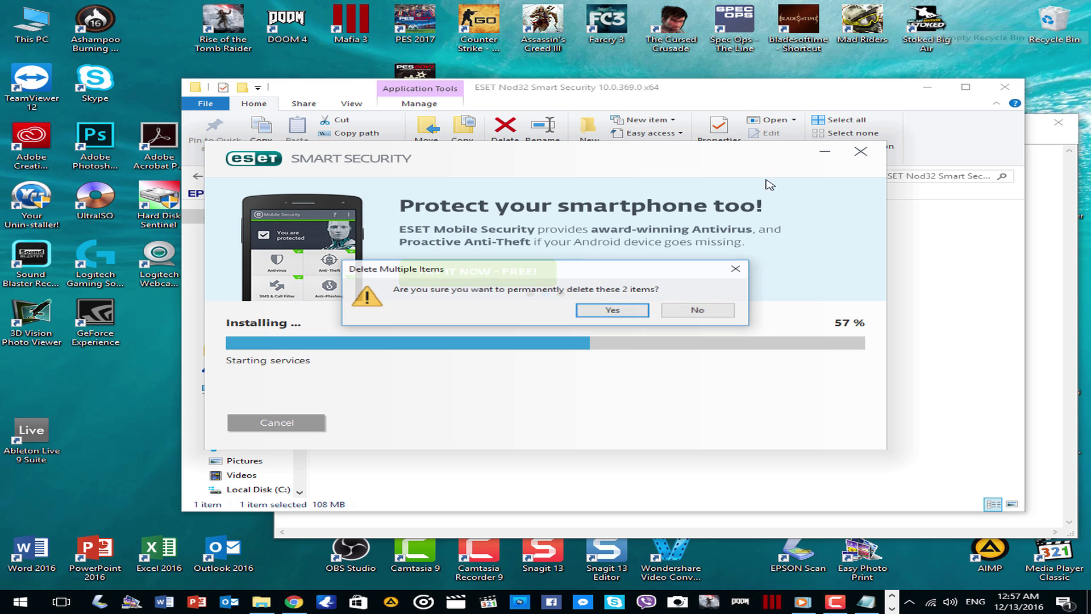
pyautogui.click(612, 310)
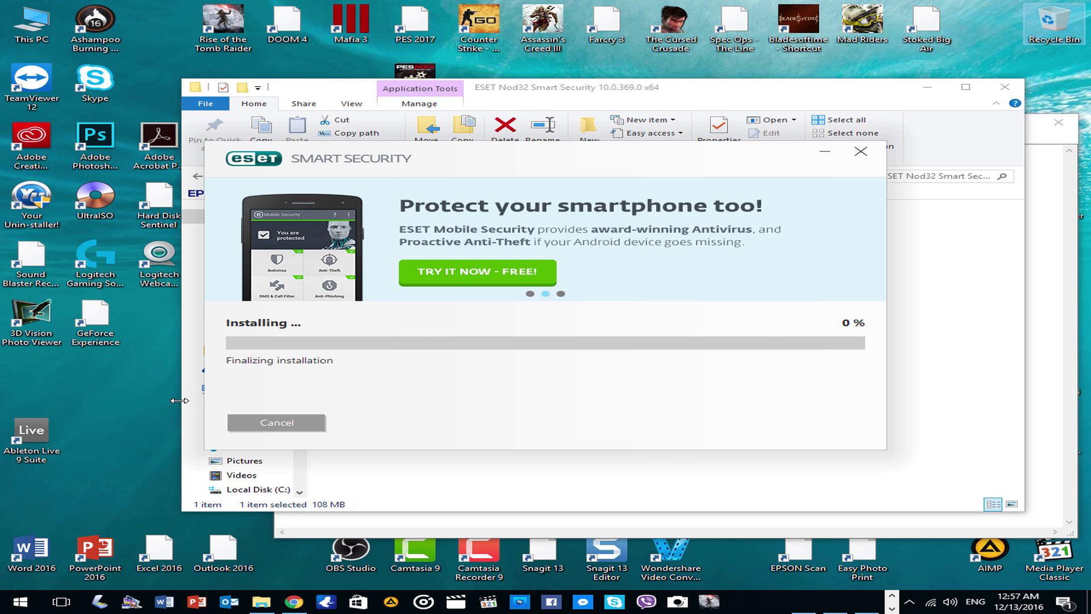
# Step: Finish the ESET setup, dismissing its risk notification, webcam protection prompt and license window, and return to the parent folder
pyautogui.click(280, 424)
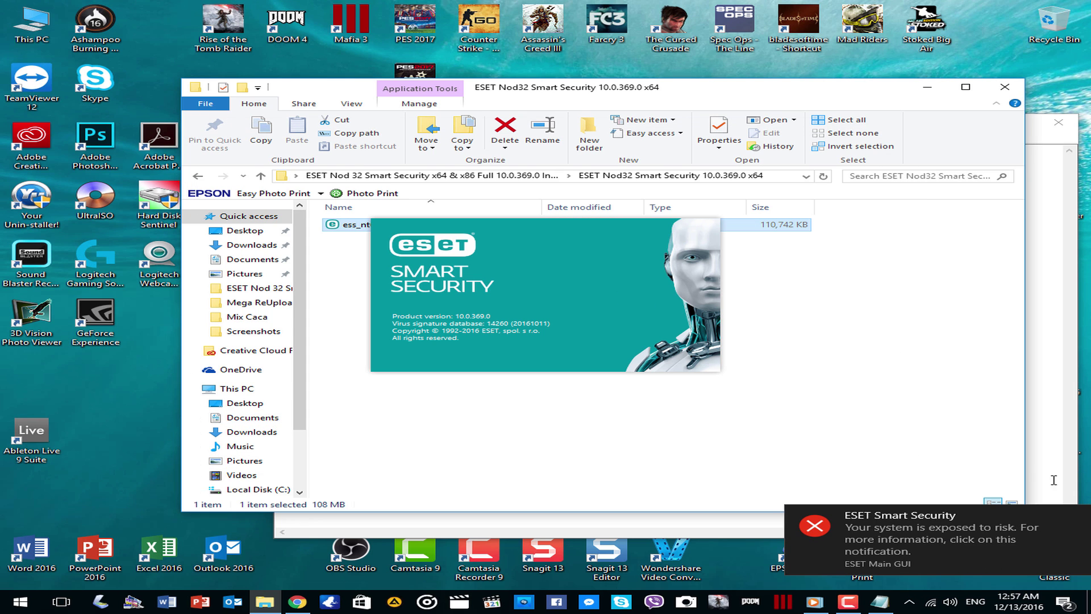
pyautogui.click(1077, 517)
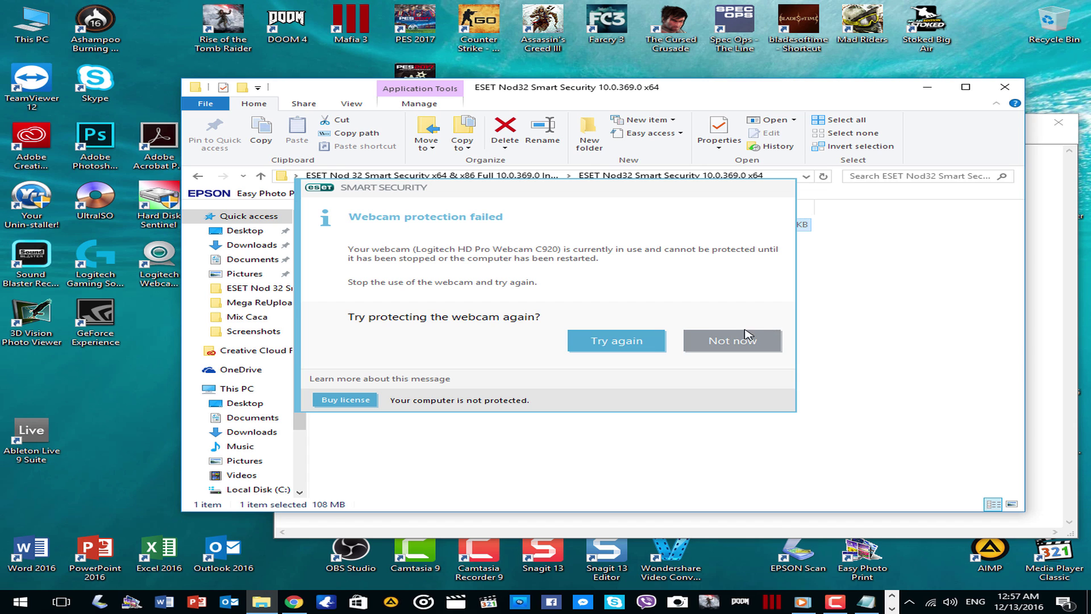
pyautogui.click(715, 343)
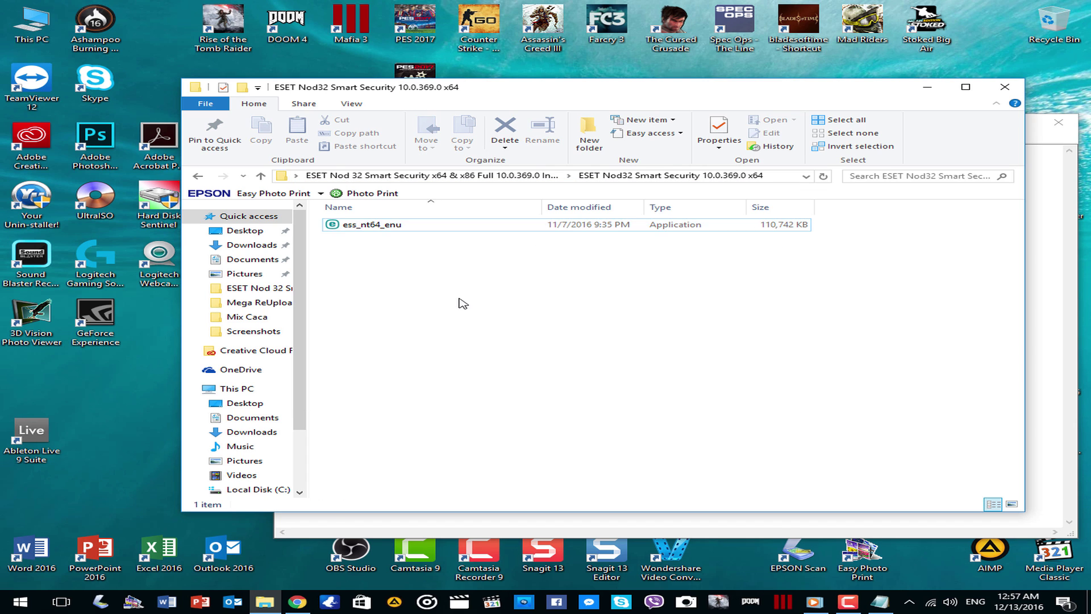
pyautogui.press('BackSpace')
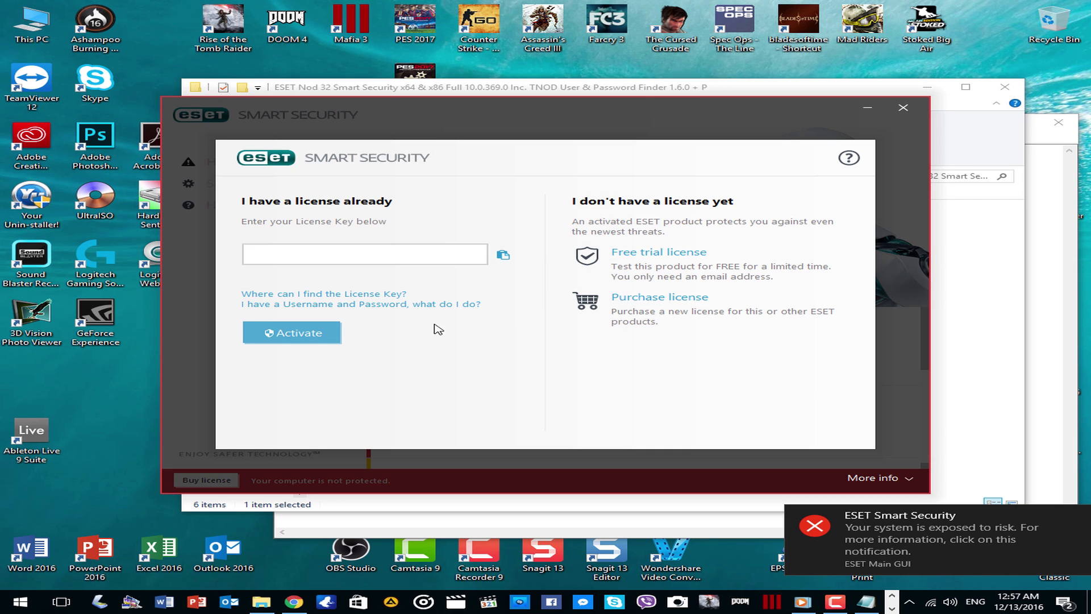
pyautogui.click(903, 107)
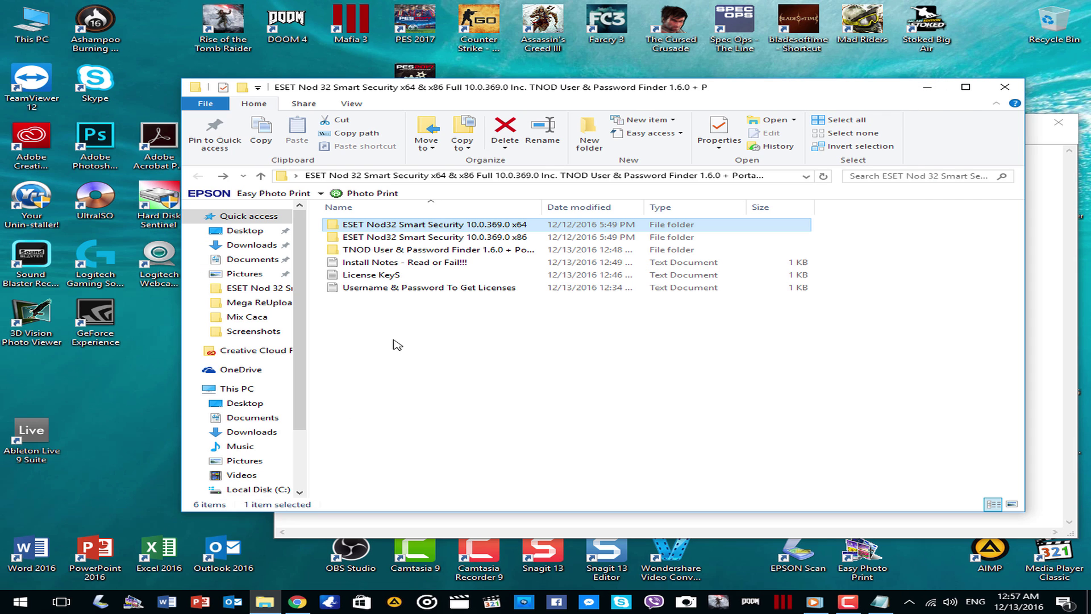
# Step: Bring back the install notes, highlight instruction 2a, and arrange the notes and extracted folder windows side by side
pyautogui.click(887, 604)
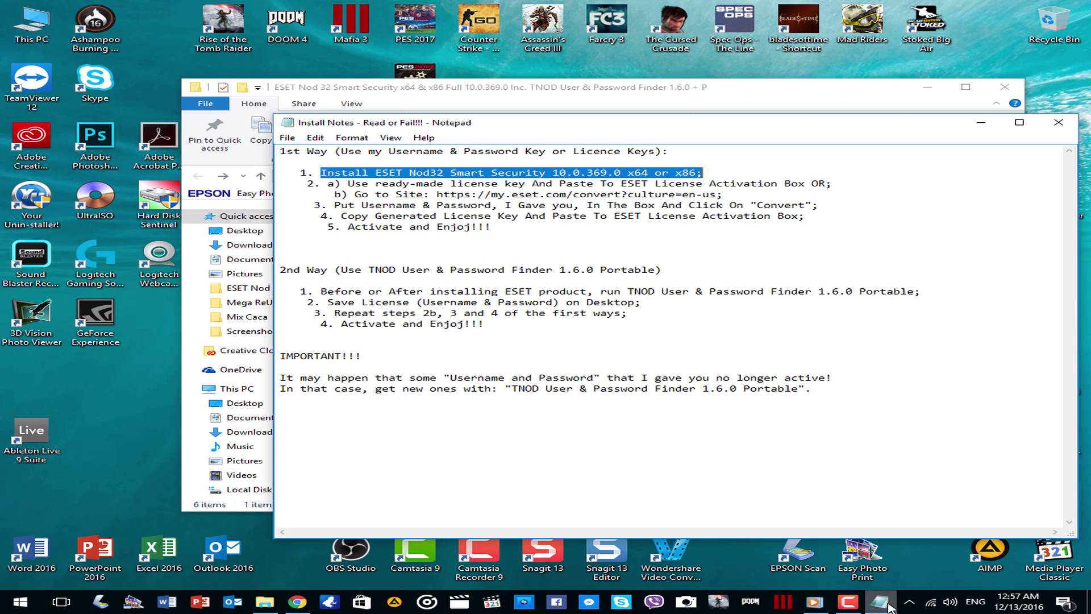
pyautogui.moveTo(354, 183); pyautogui.dragTo(786, 186)
pyautogui.moveTo(716, 125); pyautogui.dragTo(859, 124)
pyautogui.moveTo(799, 87); pyautogui.dragTo(595, 99)
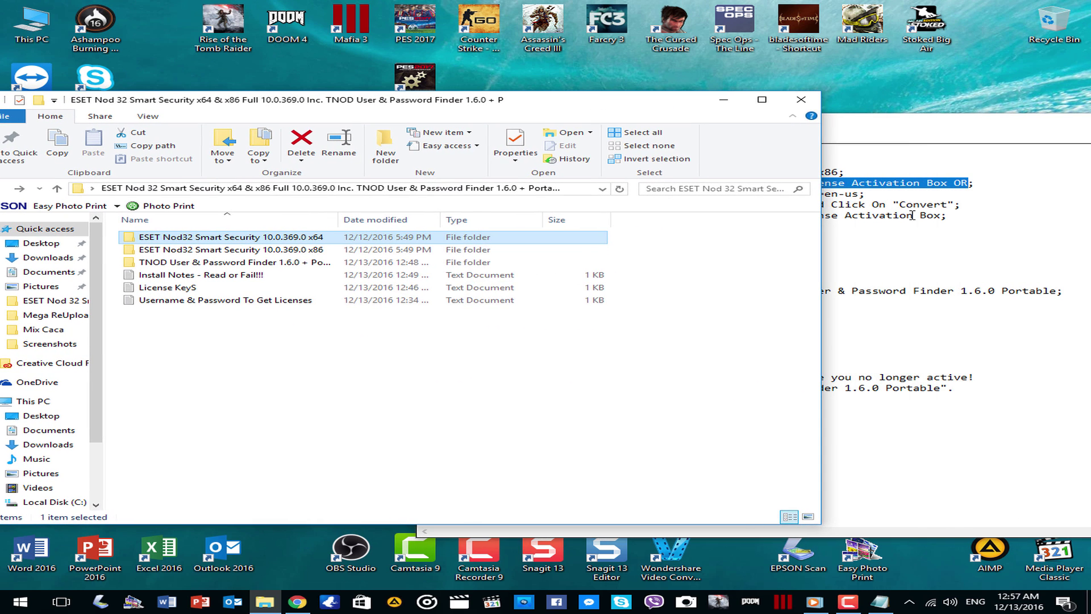
# Step: Review the ready-made license option in instruction 2a, then examine the entries in the License KeyS file and close it
pyautogui.click(926, 132)
pyautogui.click(179, 288)
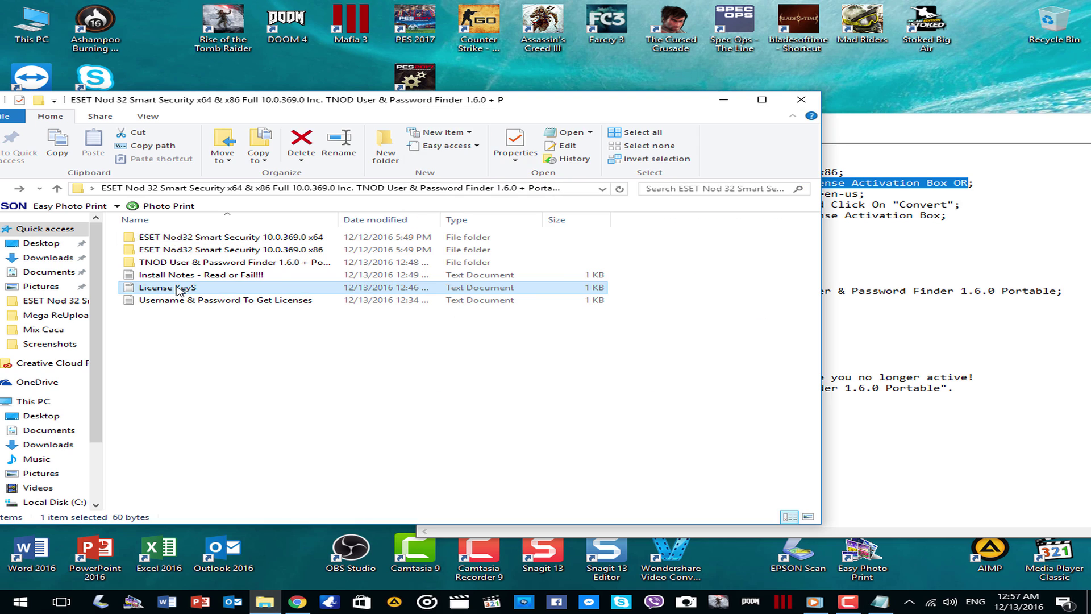
pyautogui.hotkey('alt', 'Tab')
pyautogui.moveTo(558, 183); pyautogui.dragTo(675, 183)
pyautogui.moveTo(519, 182); pyautogui.dragTo(646, 183)
pyautogui.click(185, 288)
pyautogui.doubleClick(185, 288)
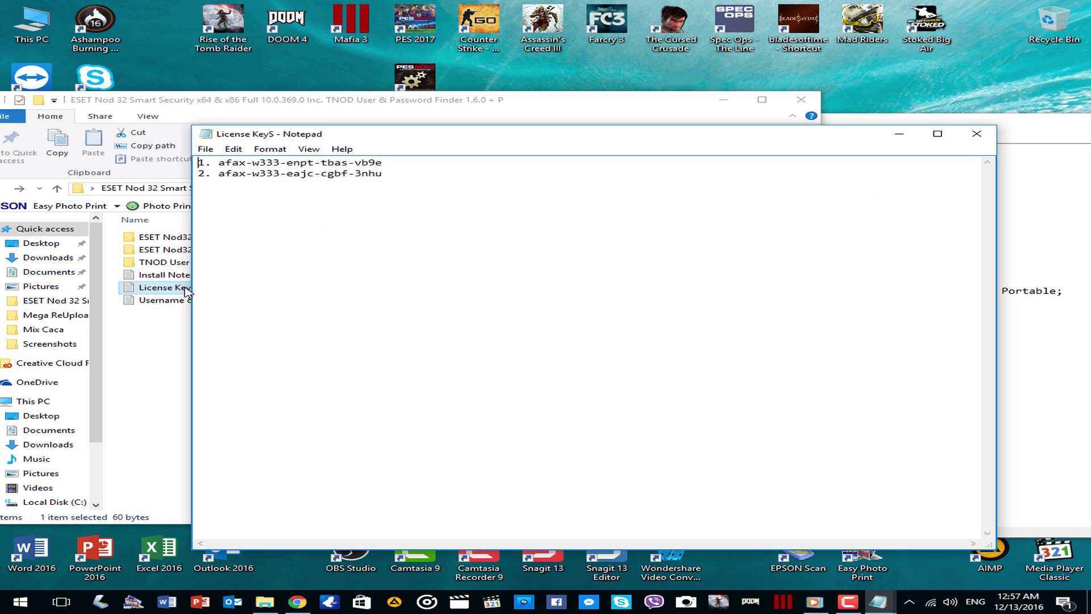
pyautogui.moveTo(212, 161); pyautogui.dragTo(694, 179)
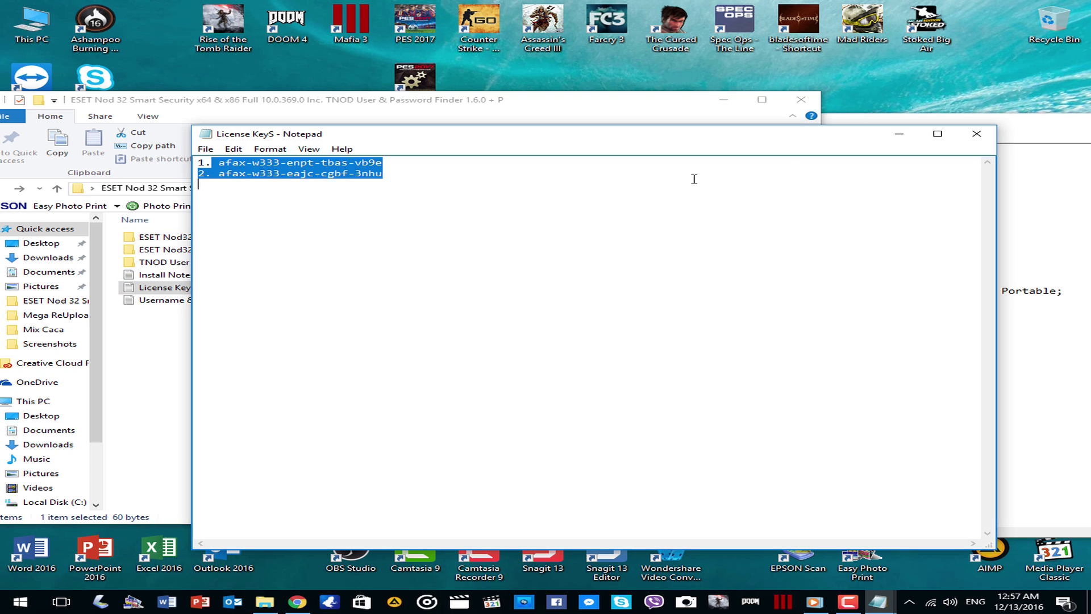
pyautogui.click(976, 134)
pyautogui.click(897, 256)
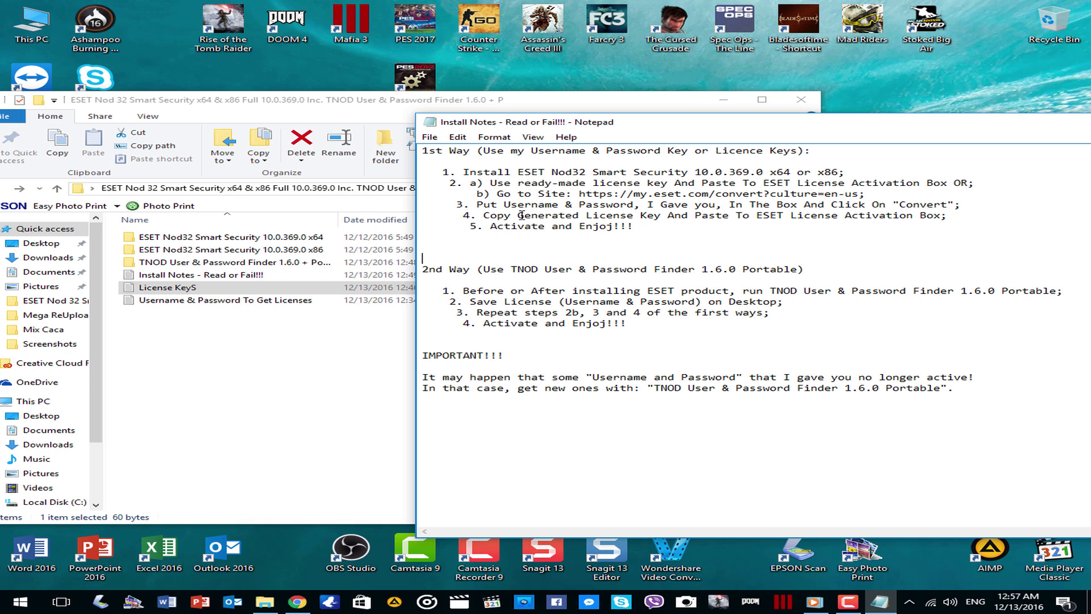
pyautogui.moveTo(498, 195); pyautogui.dragTo(857, 194)
pyautogui.click(672, 194)
pyautogui.moveTo(579, 195); pyautogui.dragTo(859, 193)
pyautogui.rightClick(858, 193)
pyautogui.click(886, 232)
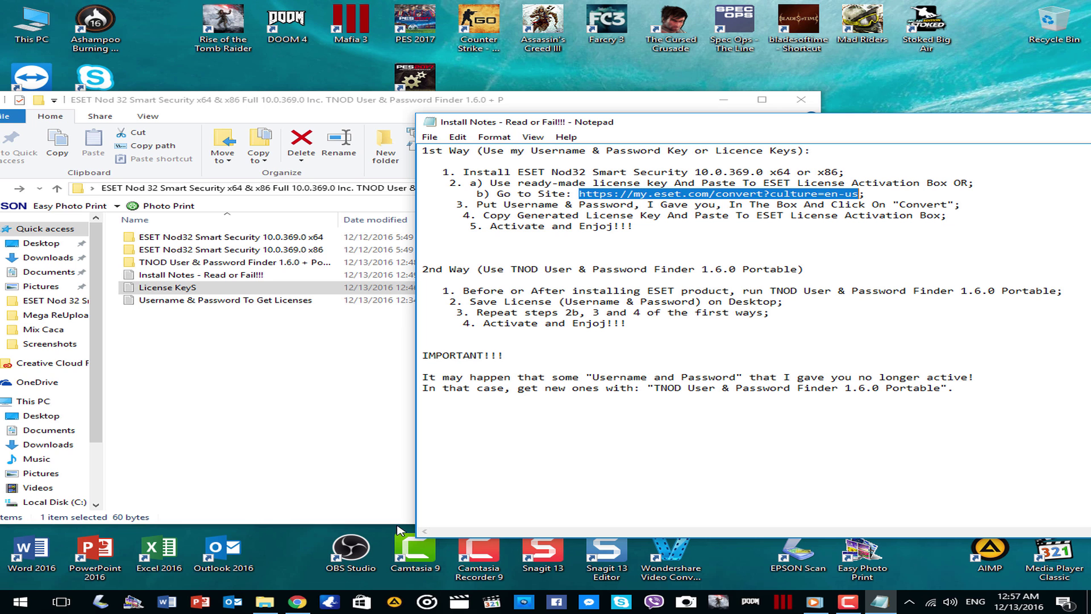
pyautogui.click(312, 601)
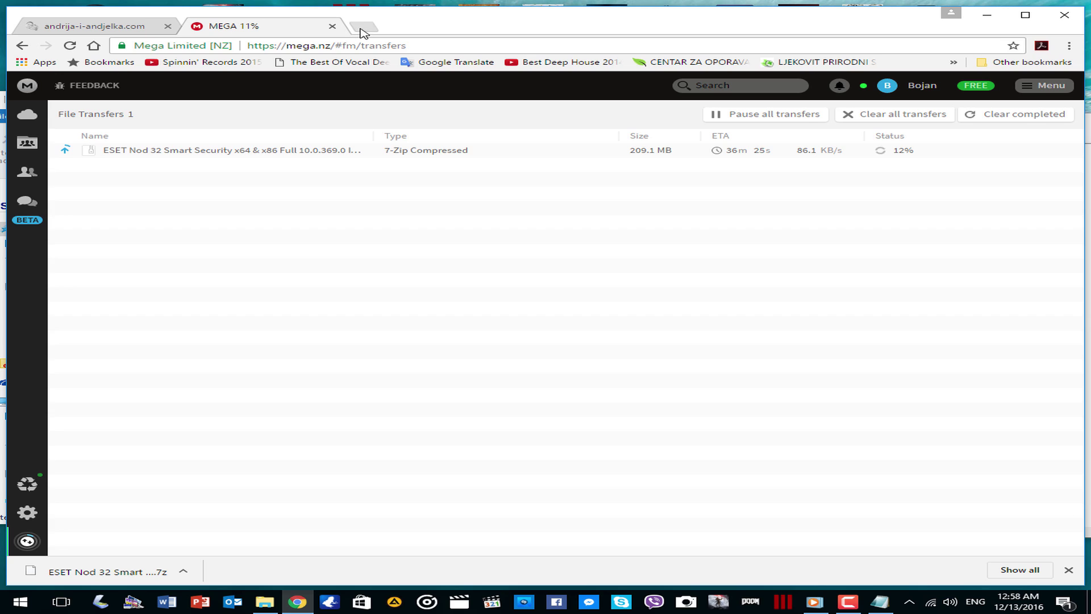
pyautogui.click(364, 28)
pyautogui.rightClick(352, 45)
pyautogui.click(391, 100)
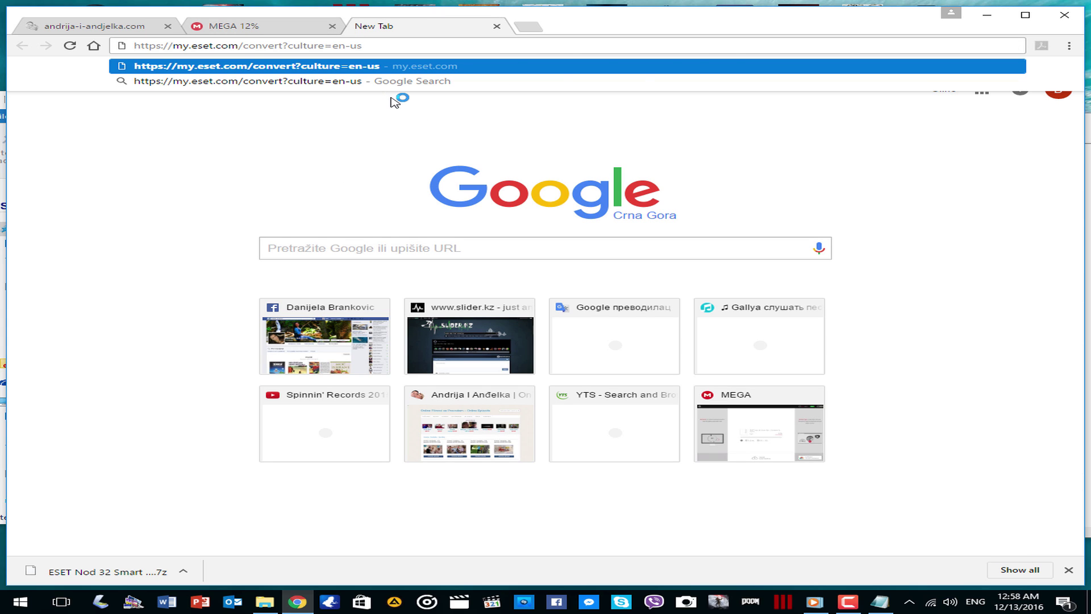
pyautogui.press('Return')
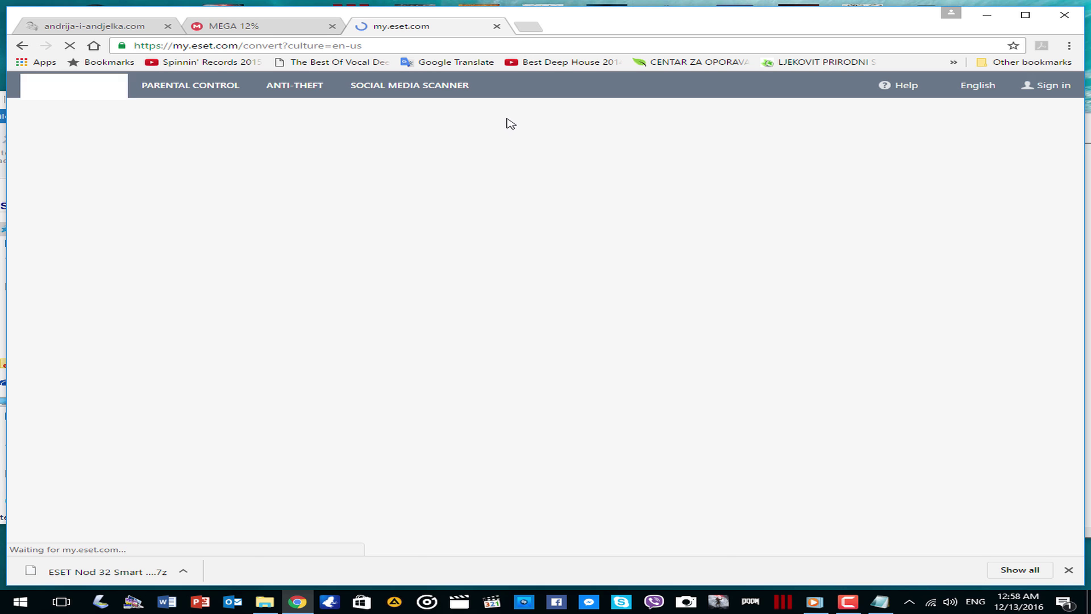
# Step: Return to the install notes and read instructions 3 and 4, examining both credential sets in the Username & Password To Get Licenses file
pyautogui.click(987, 16)
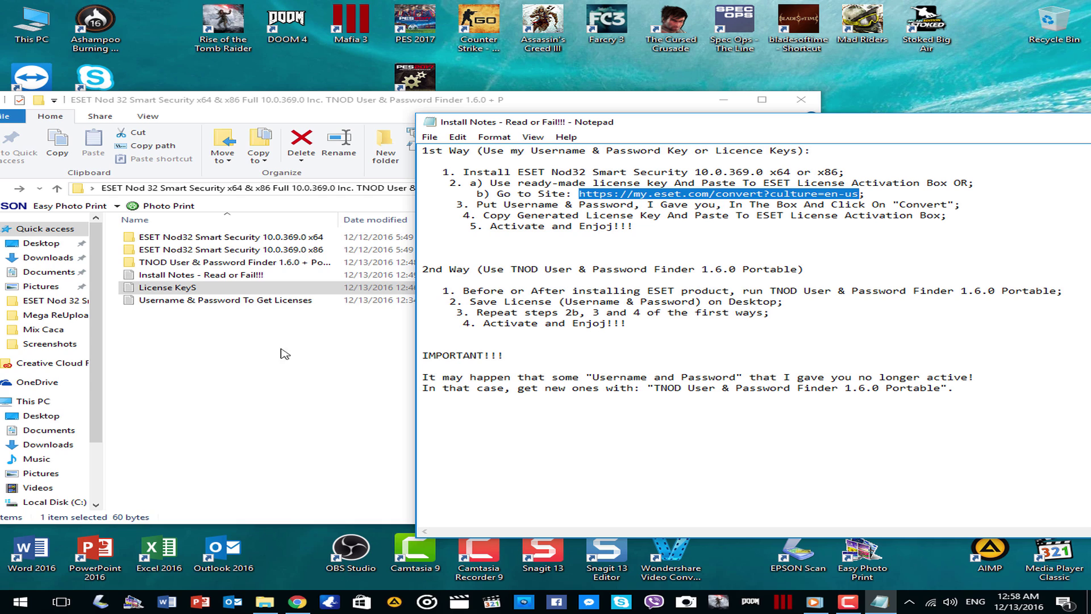
pyautogui.moveTo(479, 205); pyautogui.dragTo(947, 207)
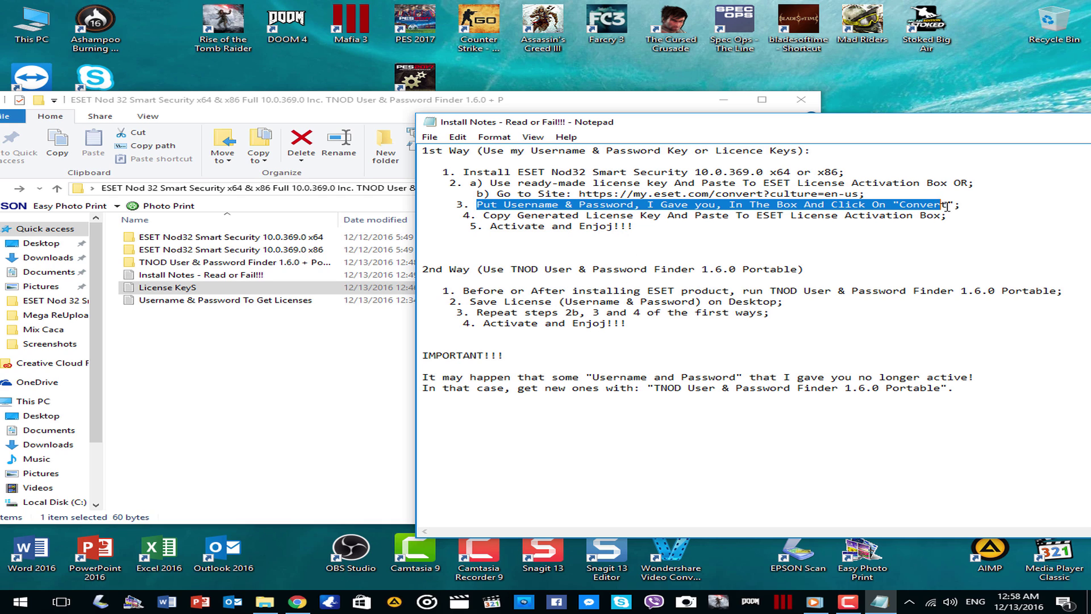
pyautogui.doubleClick(184, 301)
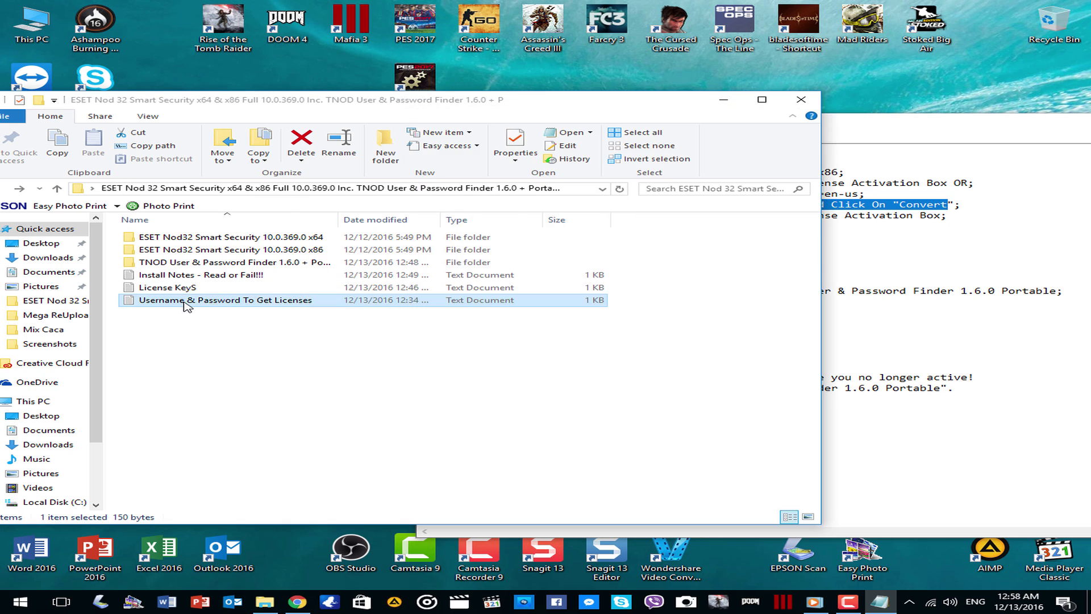
pyautogui.moveTo(198, 162); pyautogui.dragTo(414, 170)
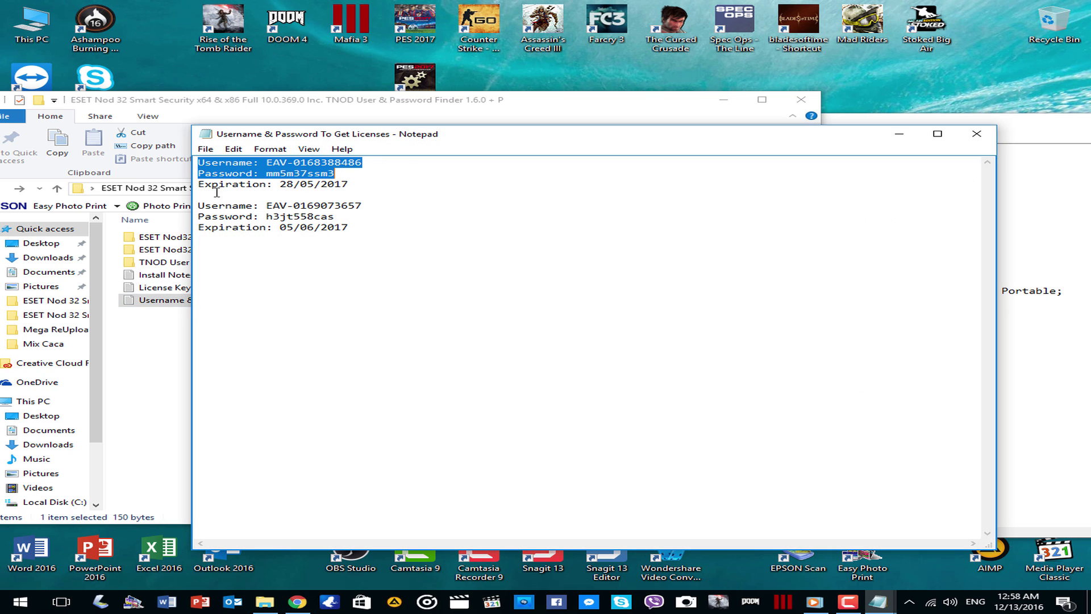
pyautogui.moveTo(200, 198); pyautogui.dragTo(394, 231)
pyautogui.click(414, 262)
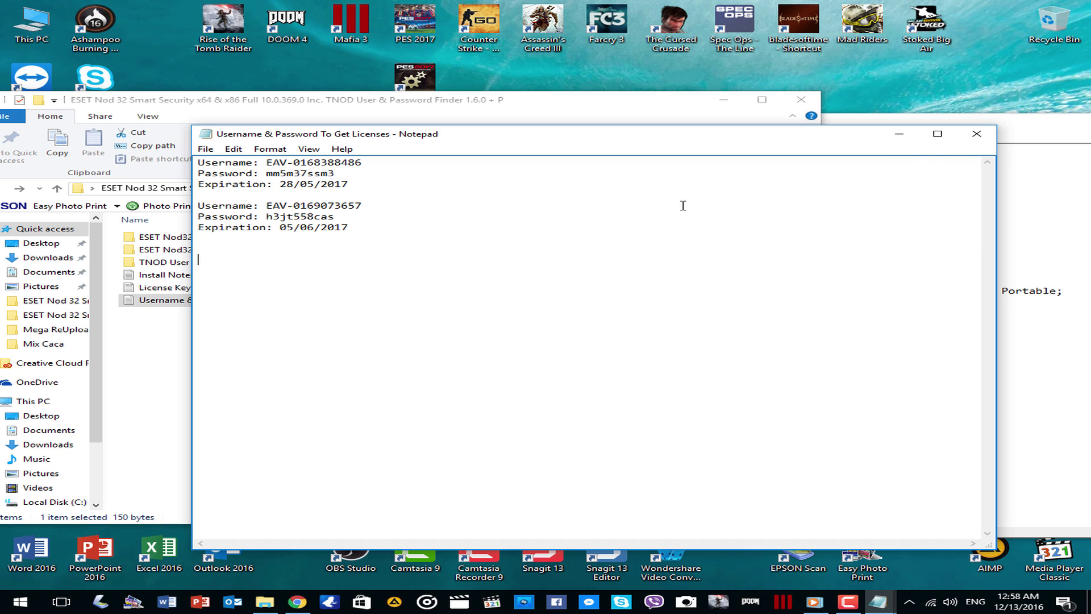
pyautogui.click(977, 134)
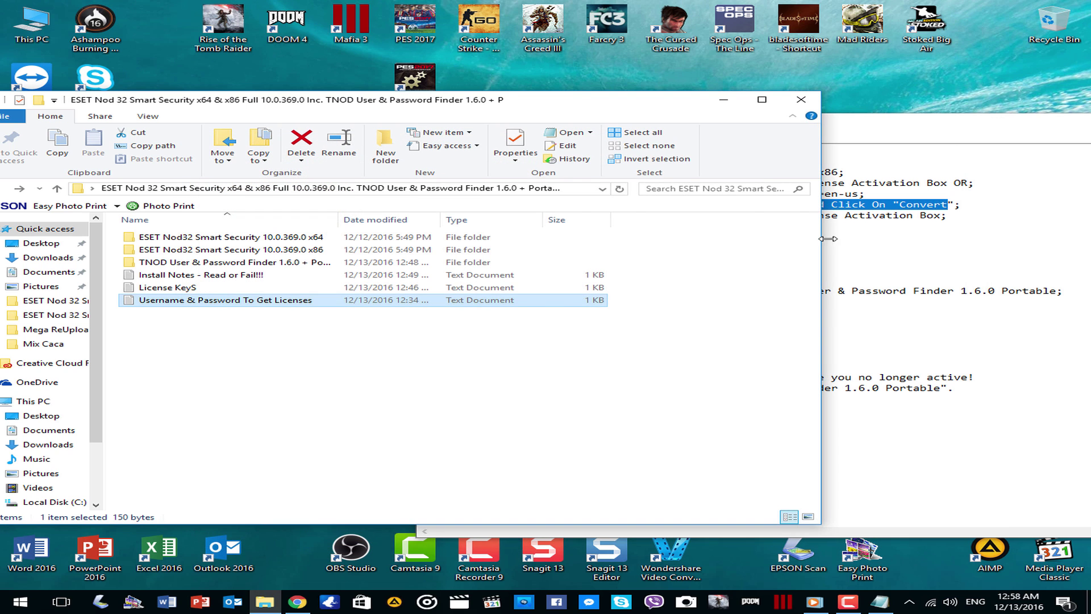
pyautogui.click(868, 256)
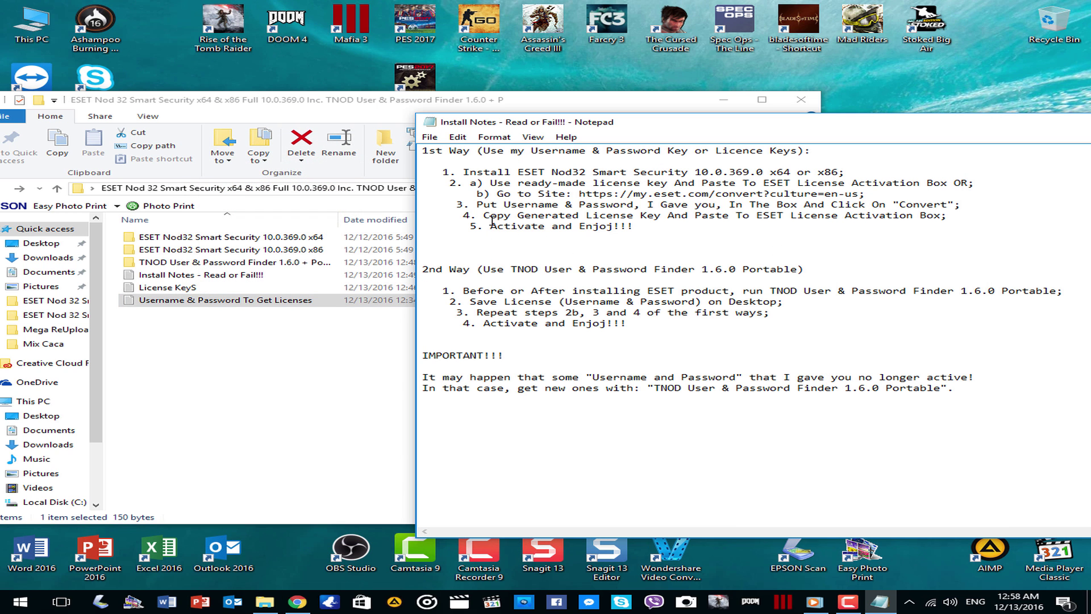
pyautogui.moveTo(484, 216); pyautogui.dragTo(604, 216)
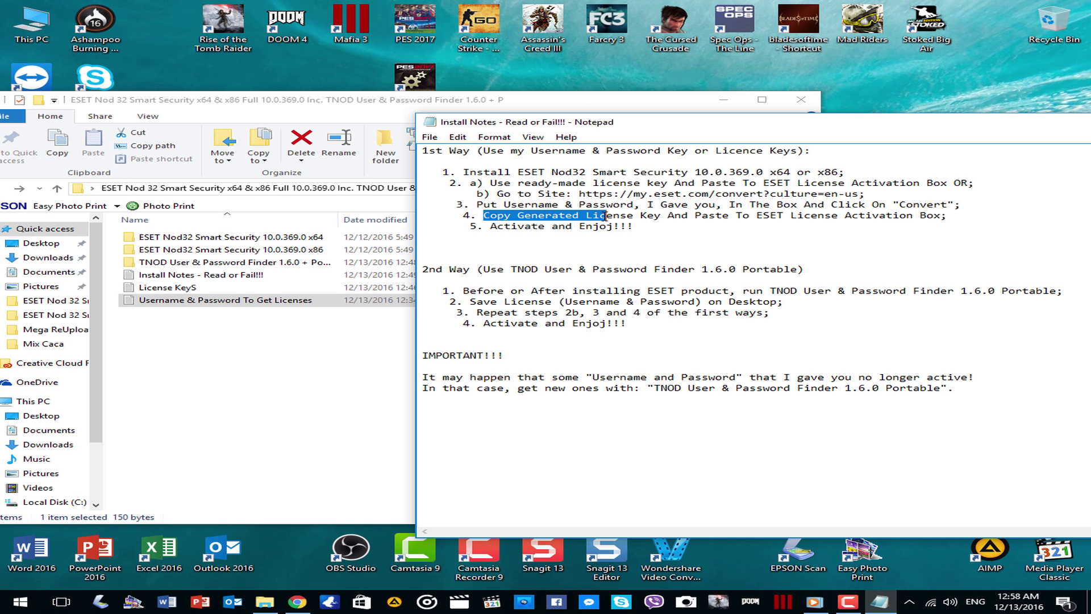
# Step: Copy the second username from the Username & Password To Get Licenses file into the username field of the ESET conversion form
pyautogui.doubleClick(199, 301)
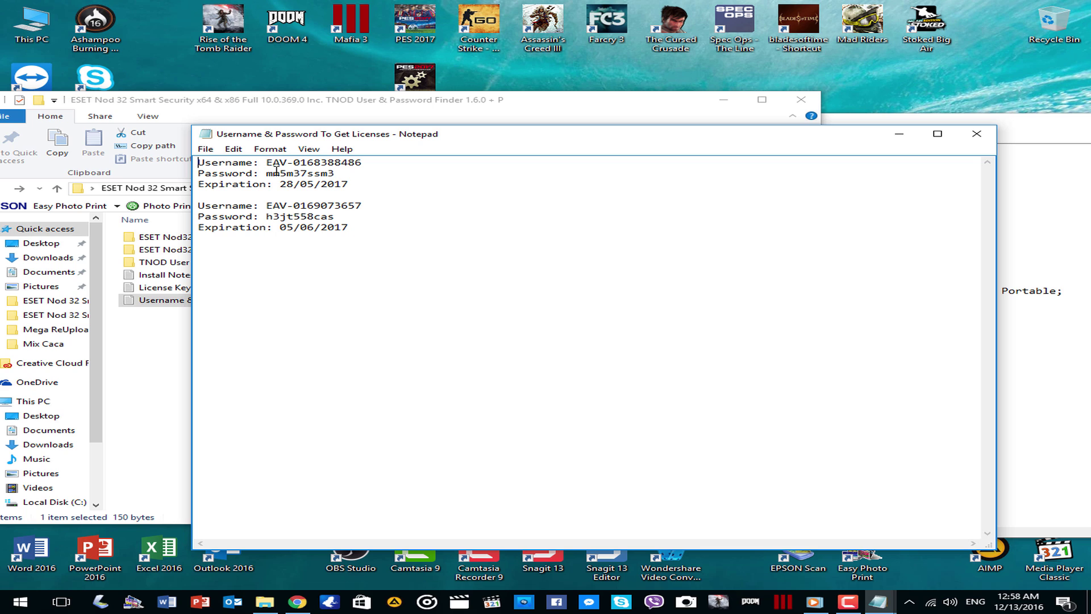
pyautogui.moveTo(265, 162); pyautogui.dragTo(397, 162)
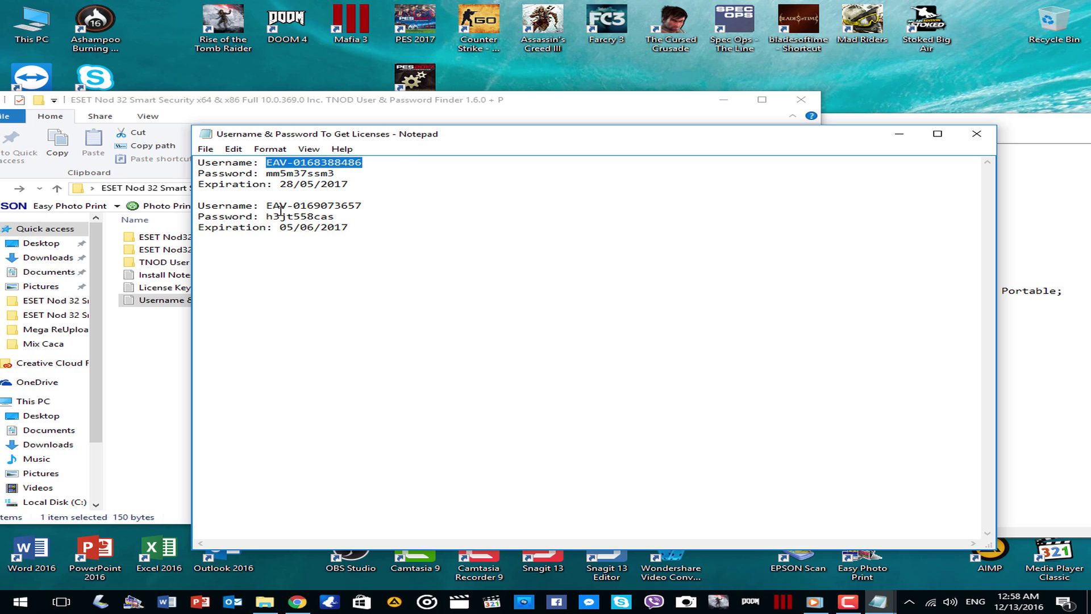
pyautogui.moveTo(267, 205); pyautogui.dragTo(391, 203)
pyautogui.rightClick(355, 203)
pyautogui.click(397, 243)
pyautogui.click(298, 601)
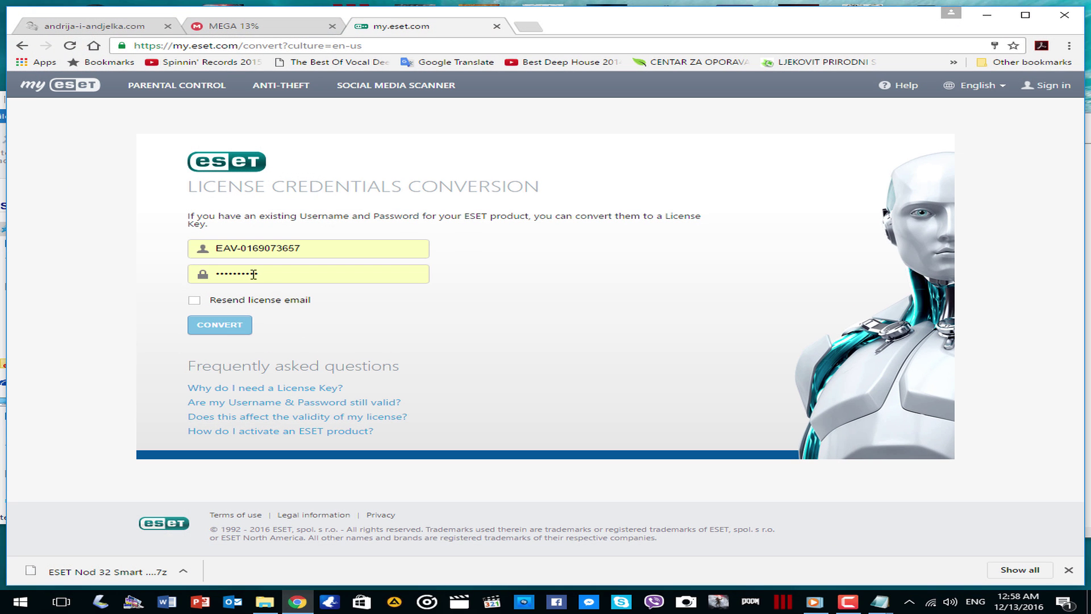
pyautogui.moveTo(307, 248); pyautogui.dragTo(211, 253)
pyautogui.rightClick(225, 245)
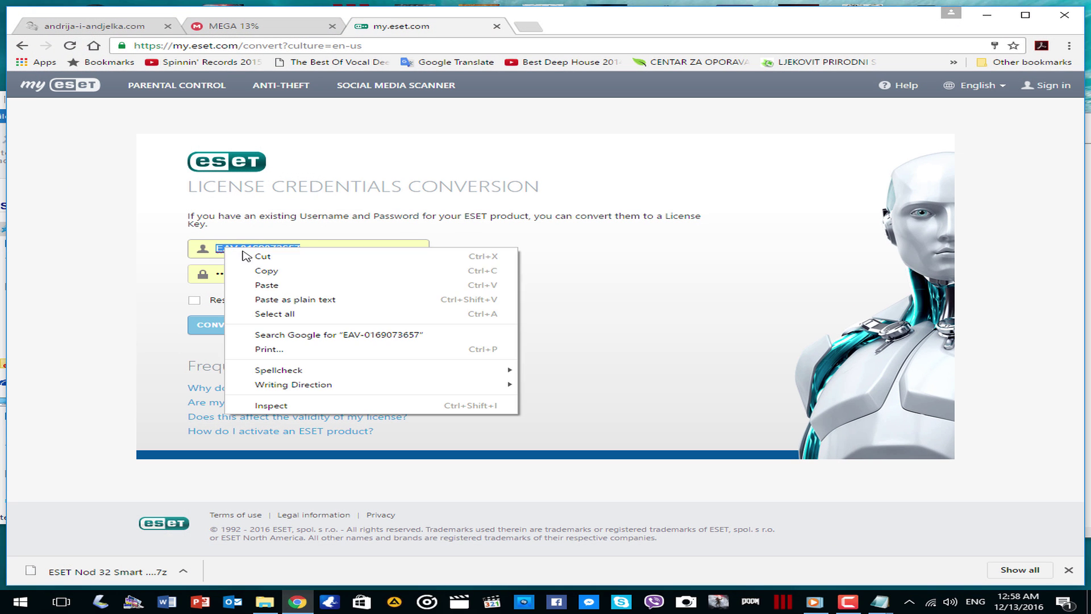
pyautogui.click(283, 286)
# Step: Copy the matching second password from the credentials file into the form's password field and convert the credentials to a license key
pyautogui.click(988, 15)
pyautogui.moveTo(271, 216); pyautogui.dragTo(354, 216)
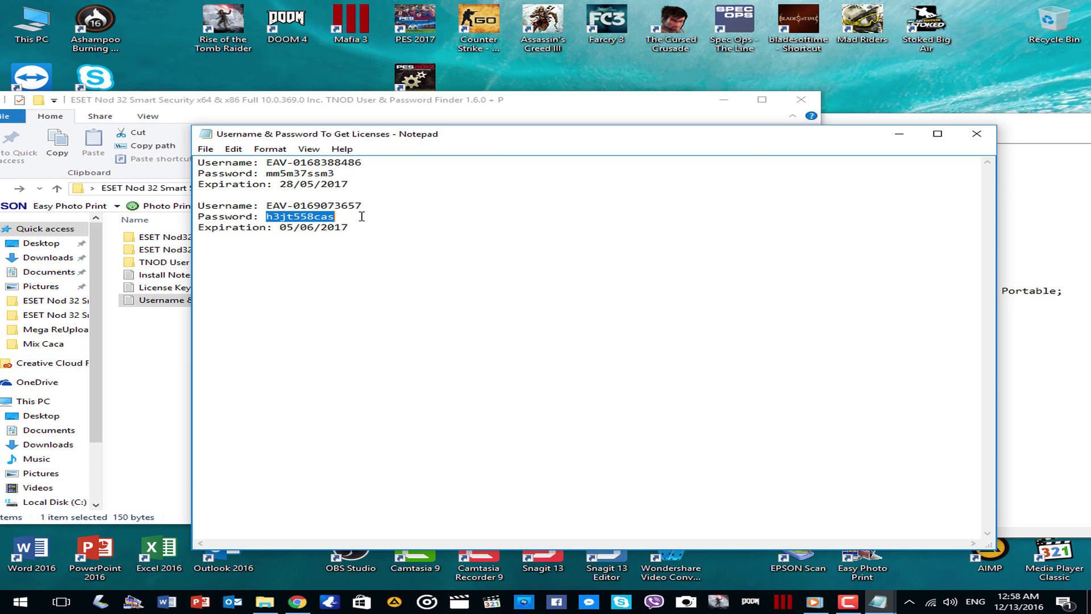
pyautogui.rightClick(325, 219)
pyautogui.click(364, 257)
pyautogui.click(298, 602)
pyautogui.doubleClick(202, 277)
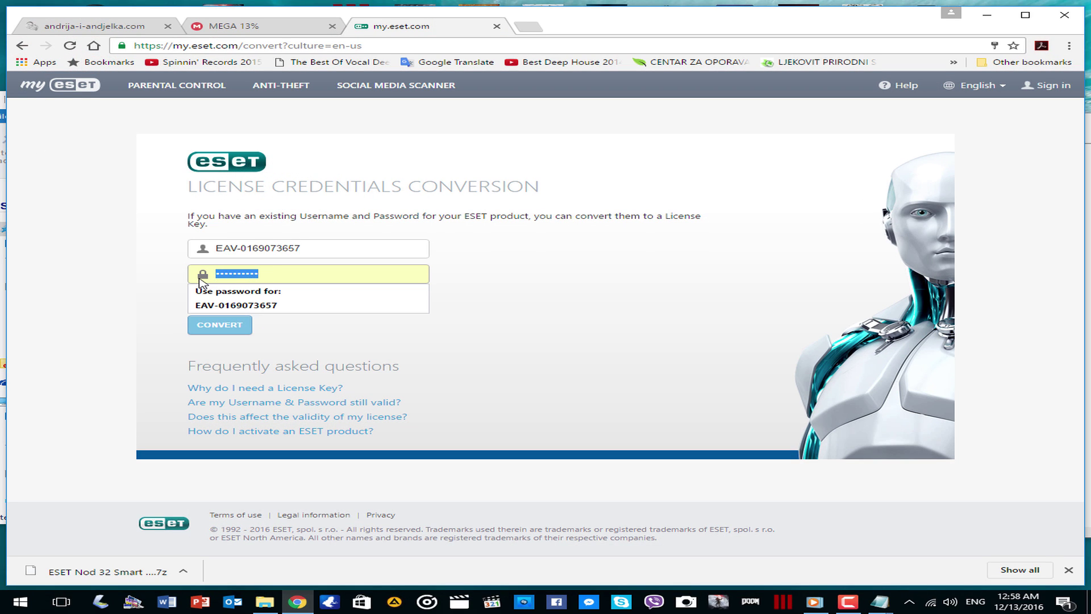
pyautogui.rightClick(223, 275)
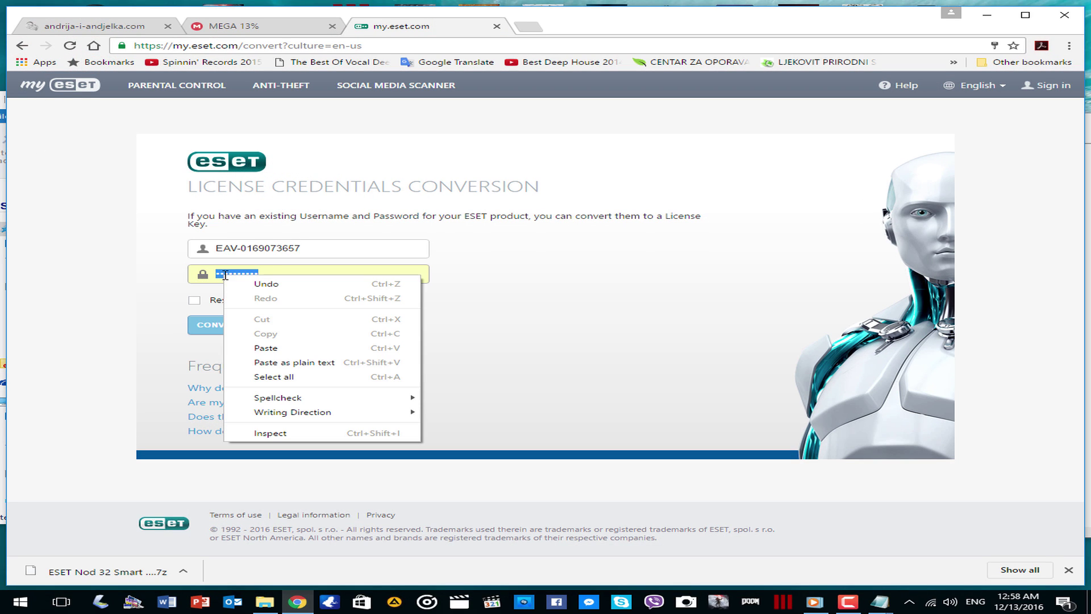
pyautogui.click(279, 346)
pyautogui.click(229, 327)
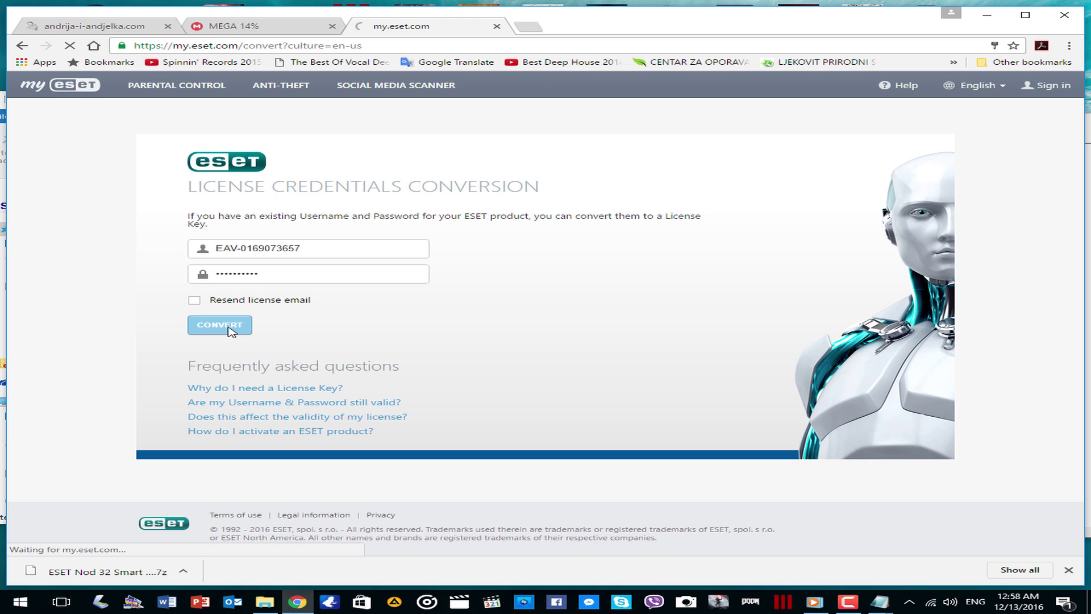
# Step: Copy the generated license key from the conversion page, minimize the browser and return to the install notes
pyautogui.moveTo(232, 267); pyautogui.dragTo(360, 268)
pyautogui.rightClick(358, 267)
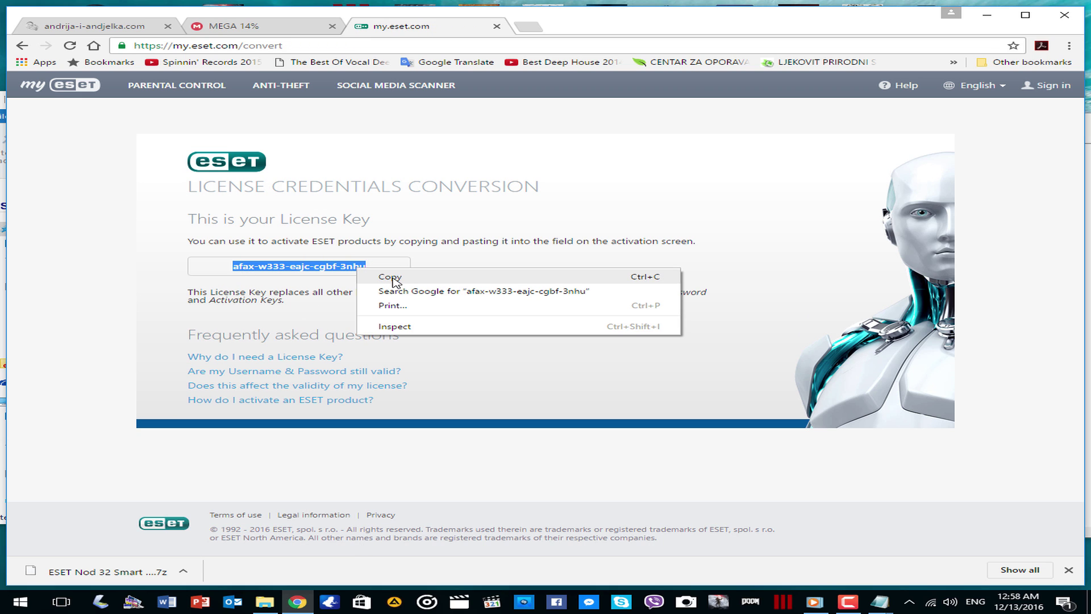
pyautogui.click(392, 279)
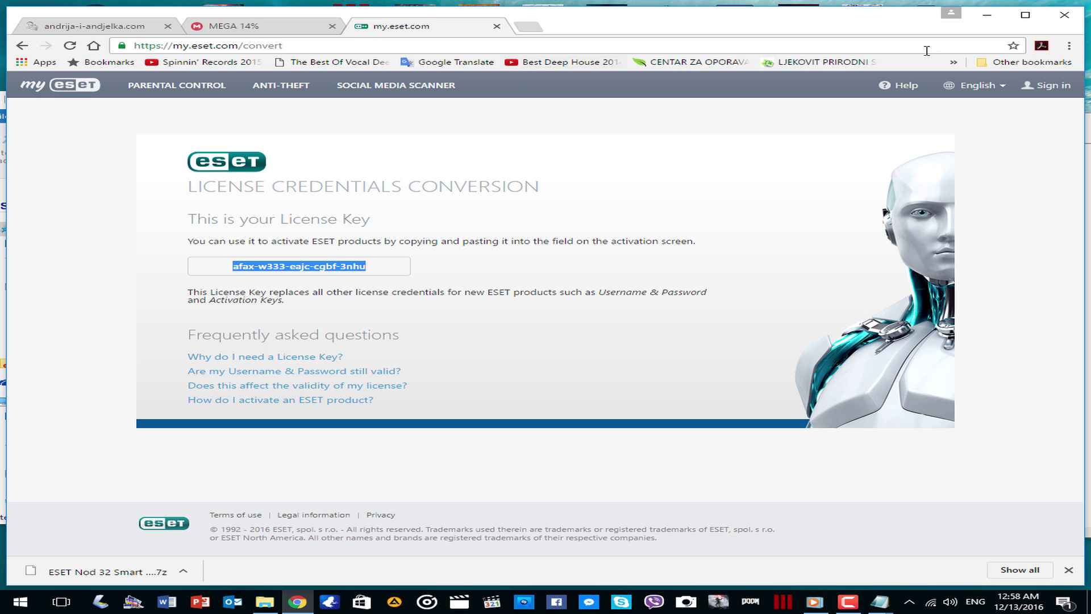
pyautogui.click(987, 15)
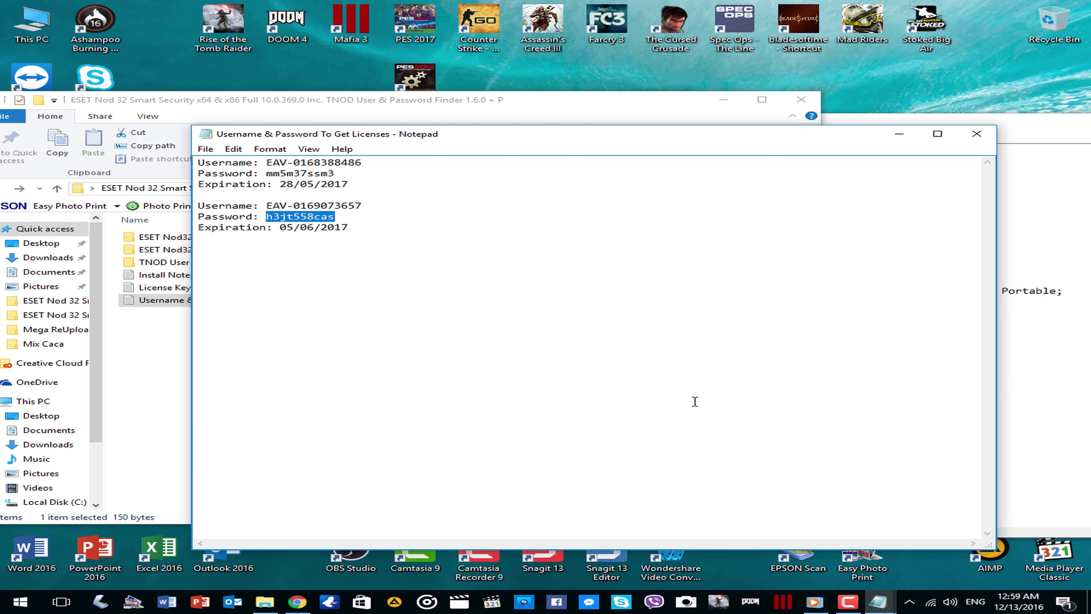
pyautogui.click(1001, 417)
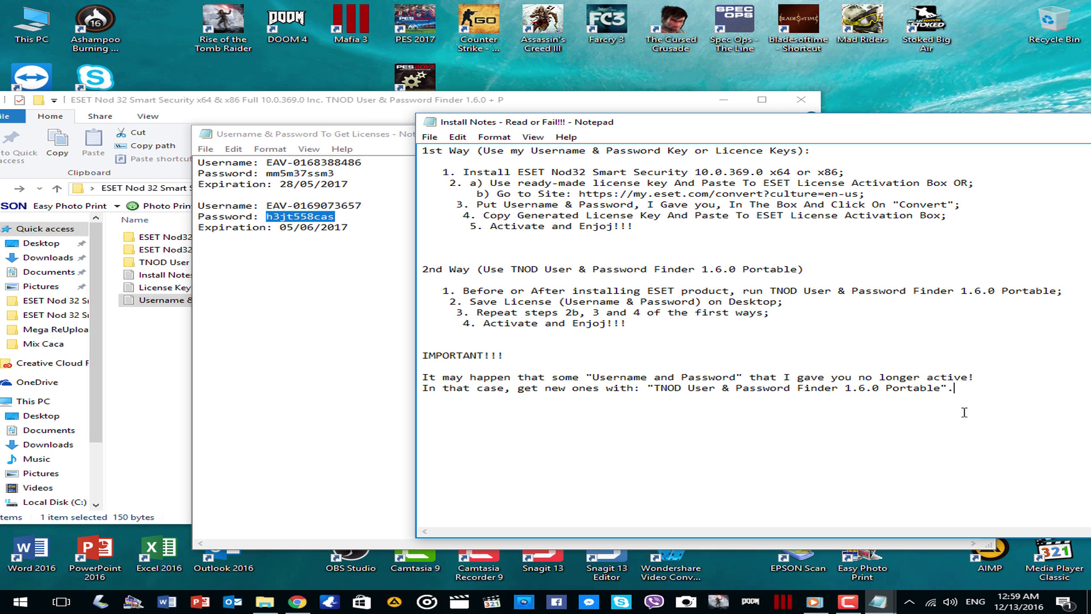
# Step: Open ESET Smart Security from the hidden notification icons, paste the license key into its activation field and activate the product
pyautogui.click(910, 602)
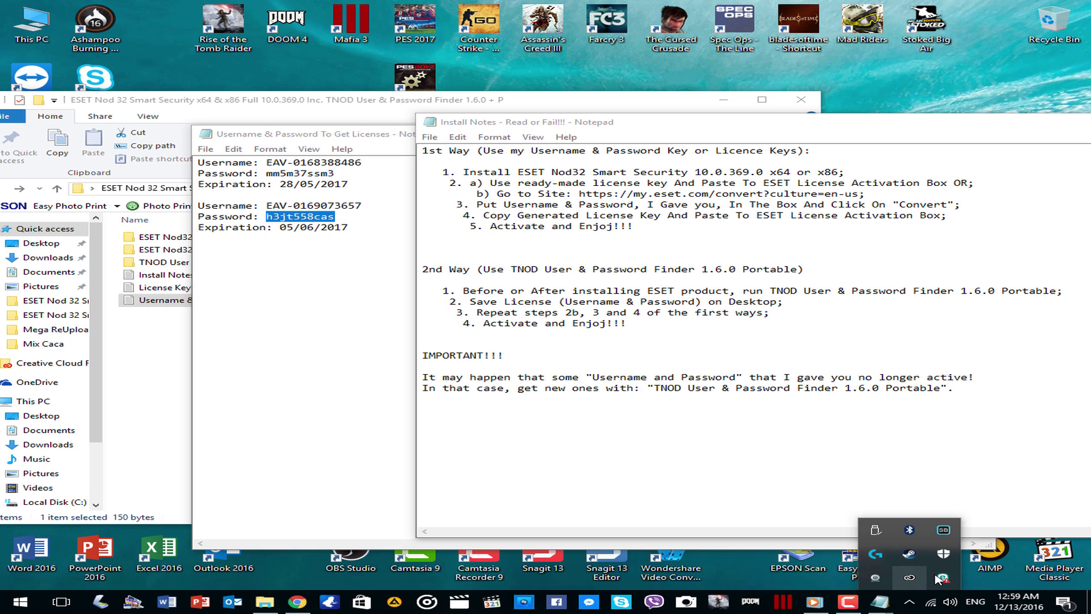
pyautogui.click(943, 578)
pyautogui.rightClick(353, 257)
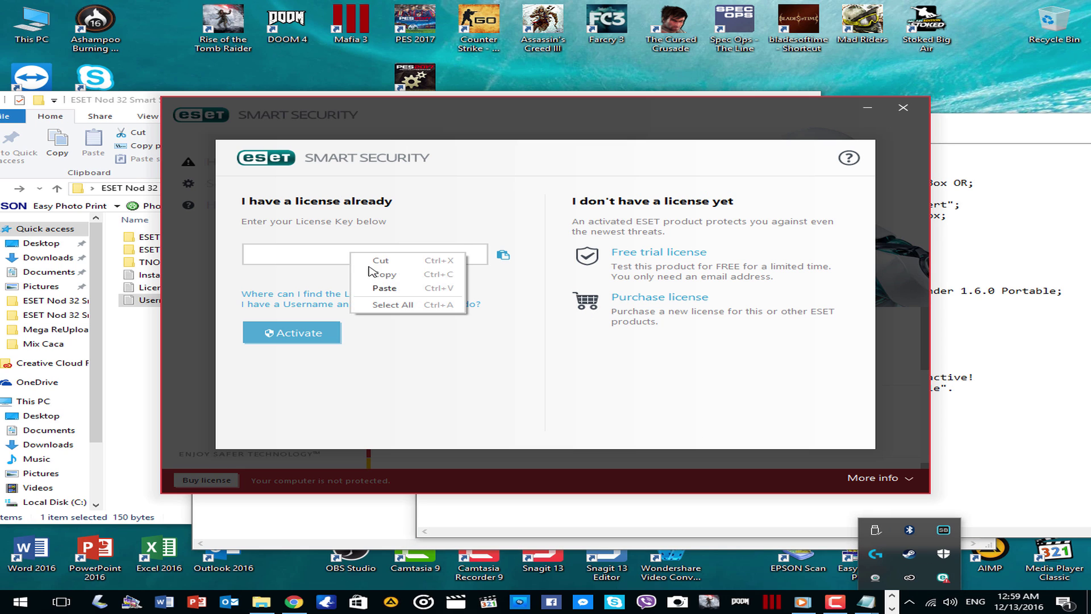
pyautogui.click(392, 290)
pyautogui.click(280, 335)
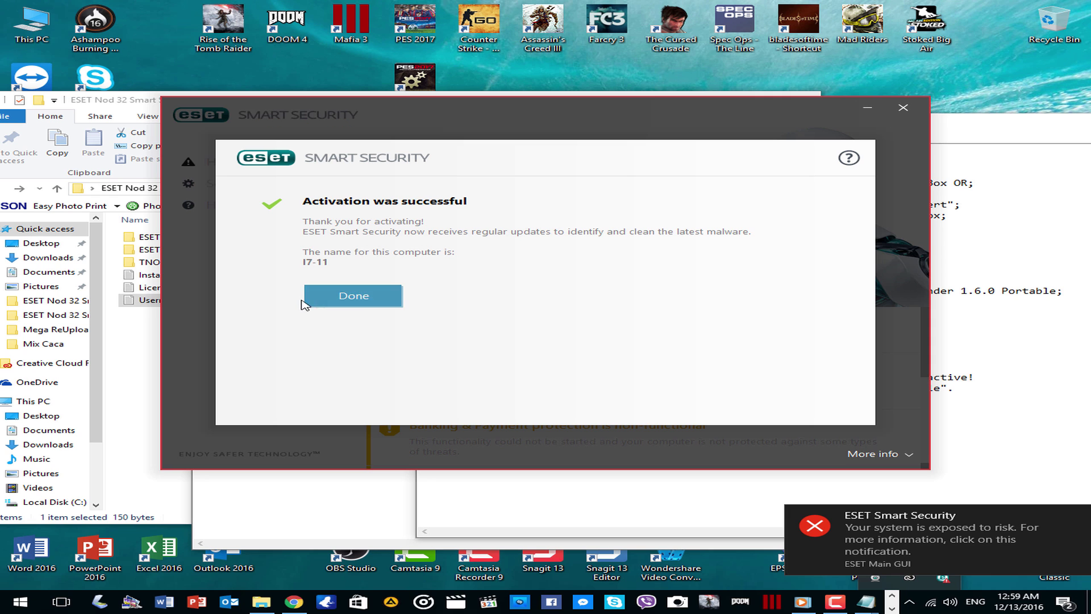
# Step: Close the activation dialog, decline retrying webcam protection, open ESET's update page and reposition its window
pyautogui.click(341, 296)
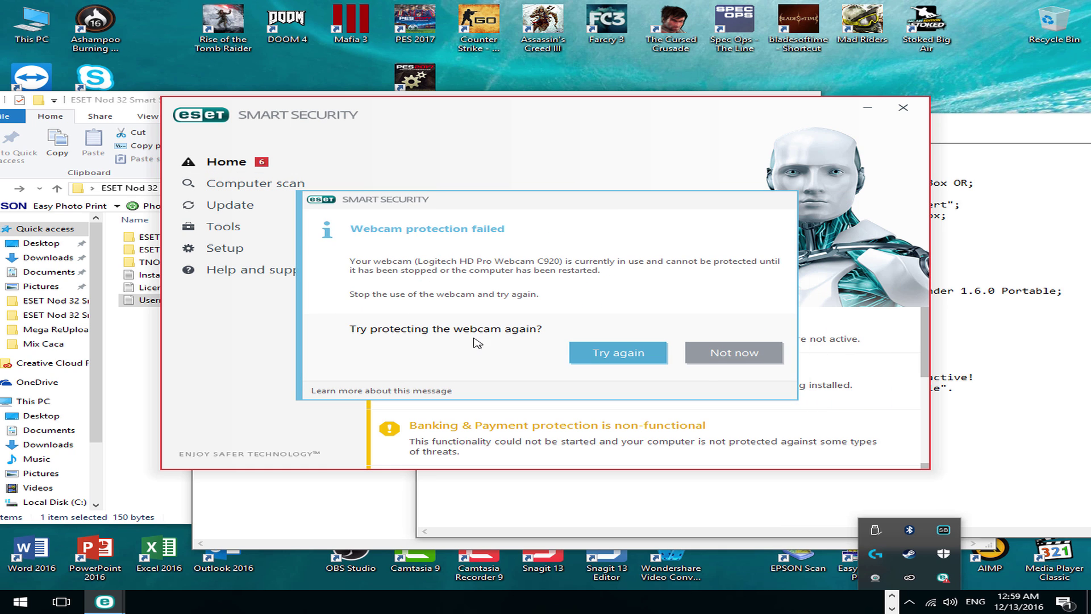
pyautogui.click(730, 356)
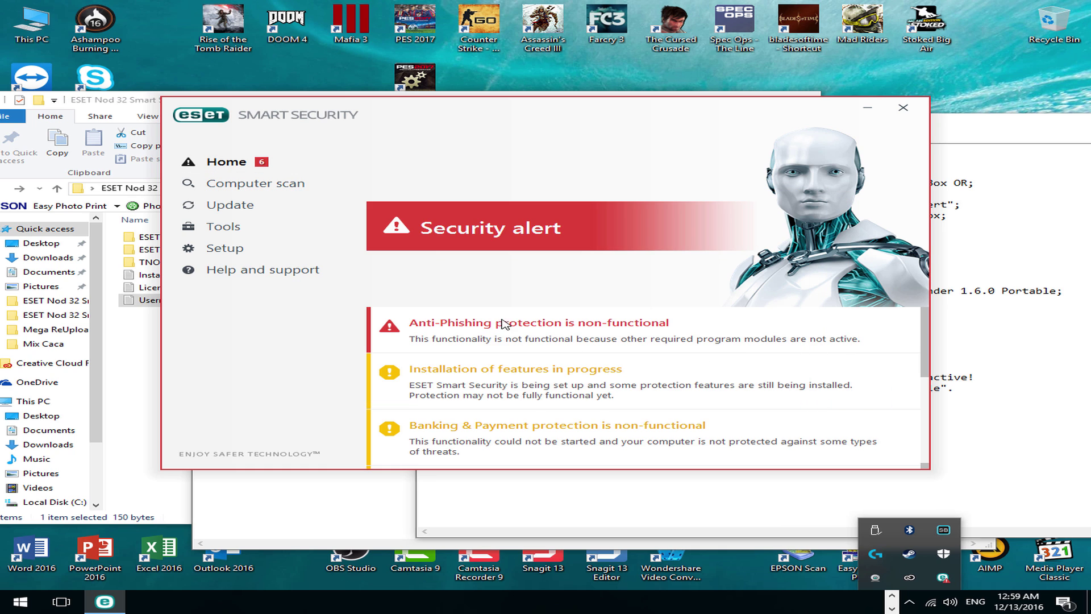
pyautogui.click(239, 211)
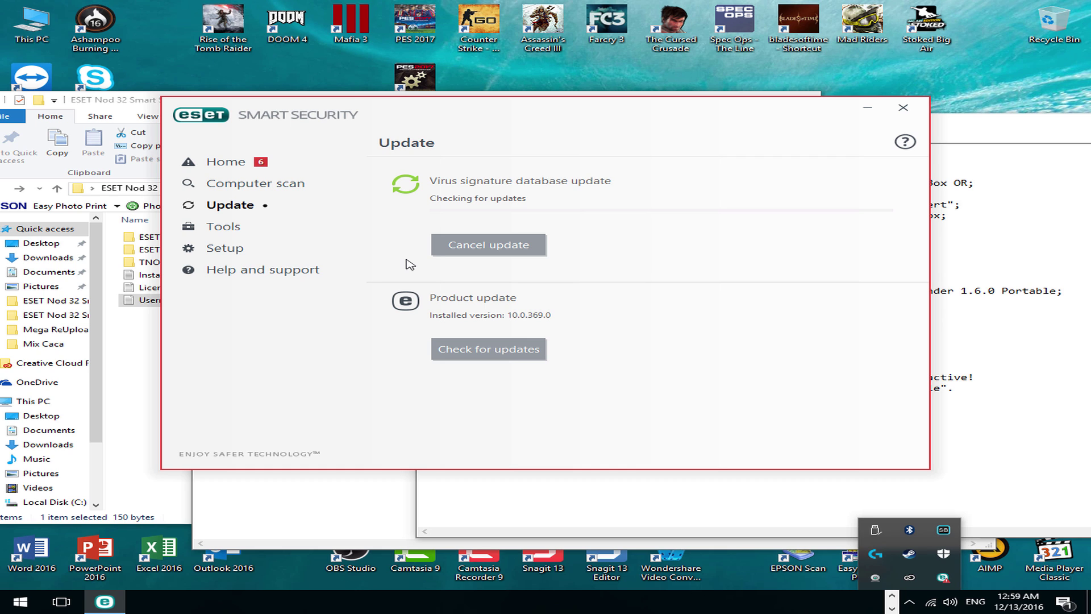
pyautogui.moveTo(522, 109); pyautogui.dragTo(592, 126)
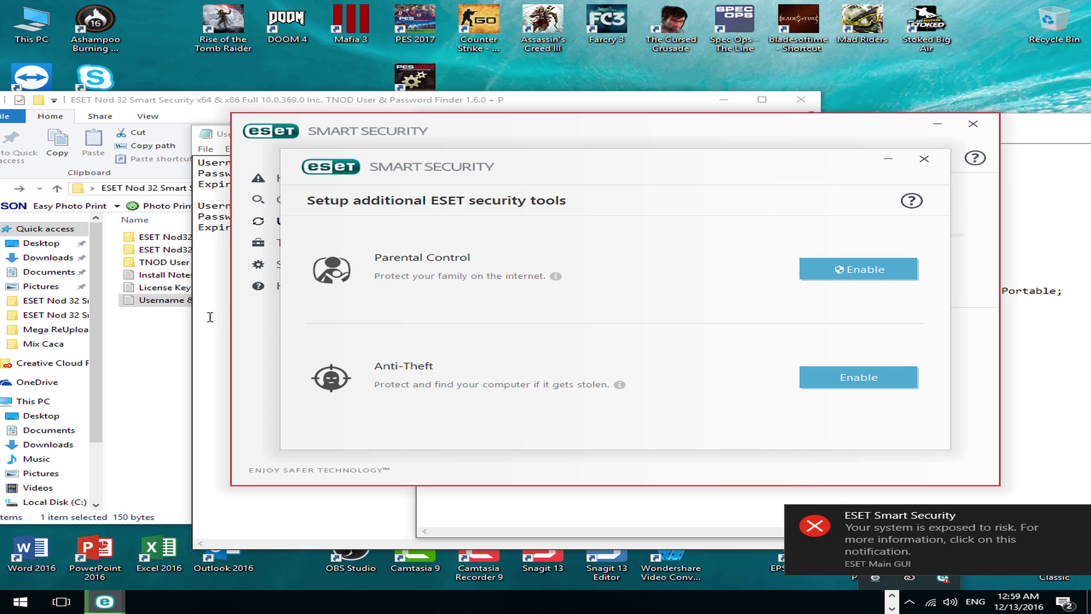
# Step: Enable Parental Control, cancel the birthdate prompt for protecting the listed account, and return to the additional security tools
pyautogui.click(869, 268)
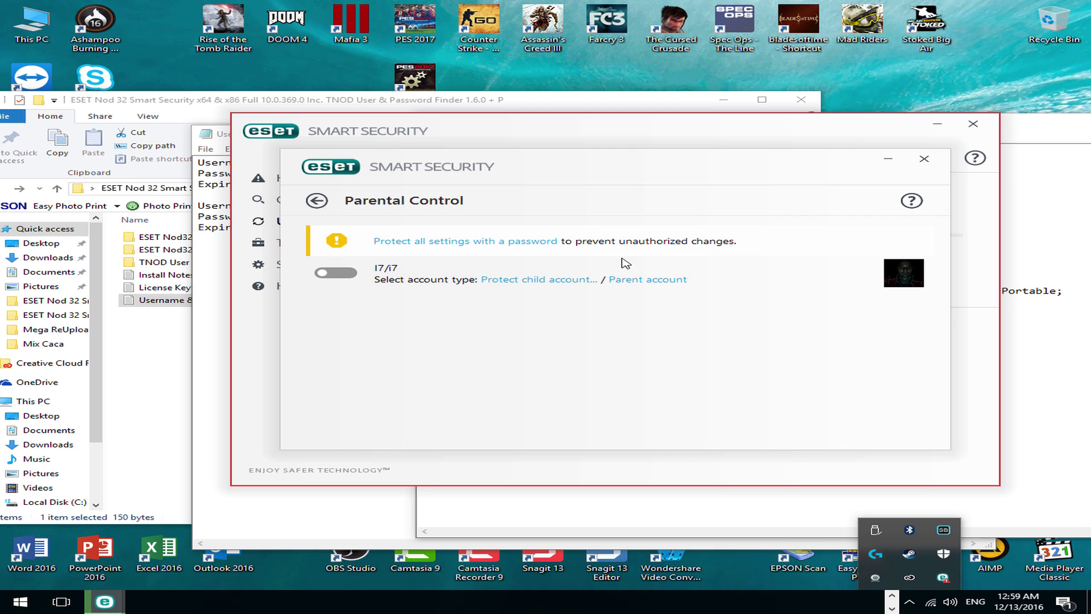
pyautogui.click(336, 275)
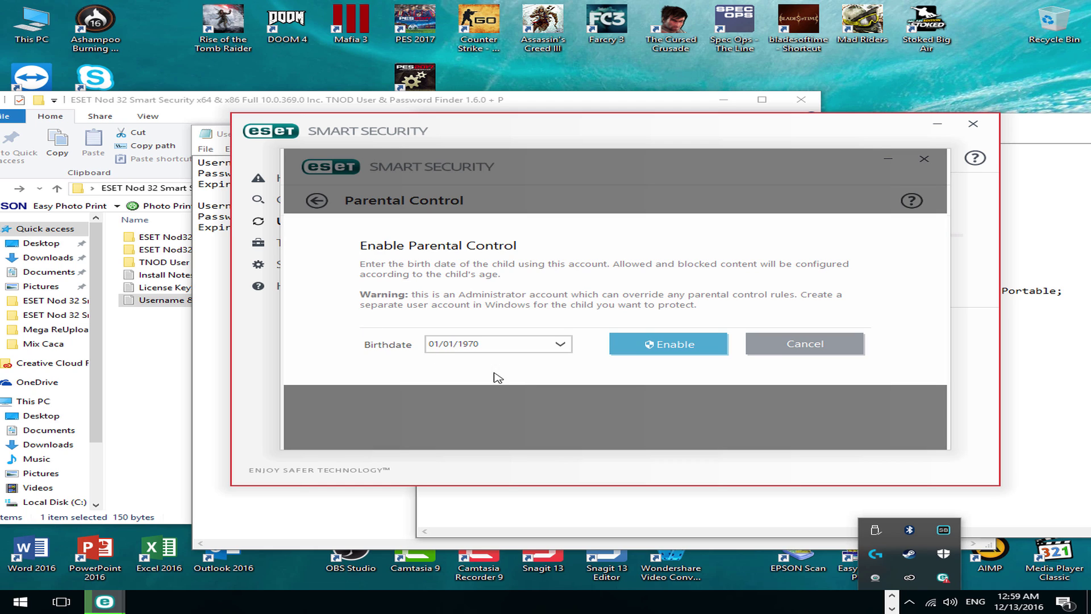
pyautogui.click(784, 356)
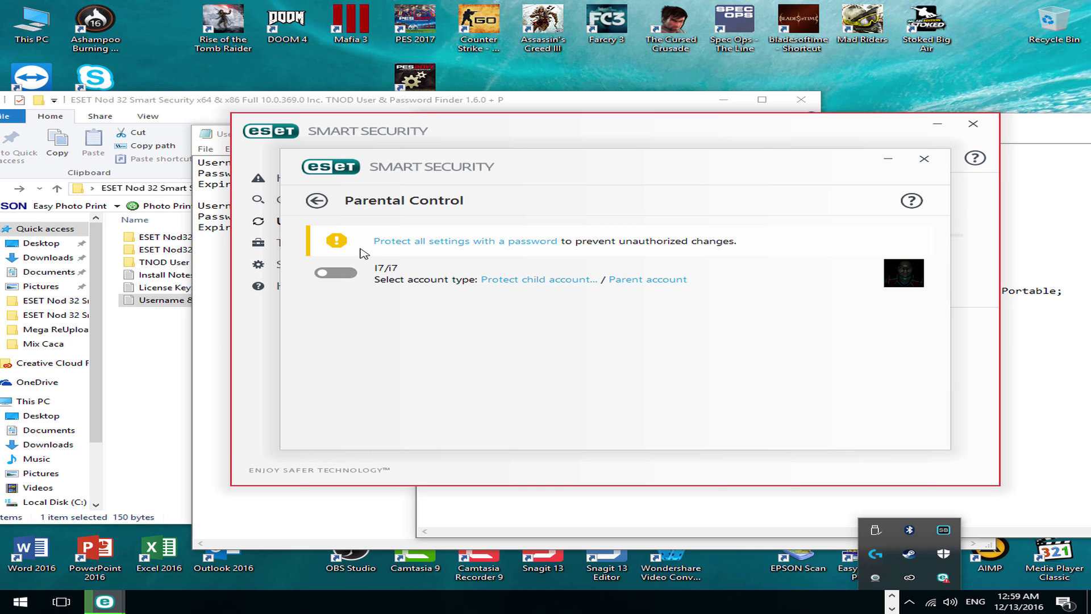
pyautogui.click(316, 201)
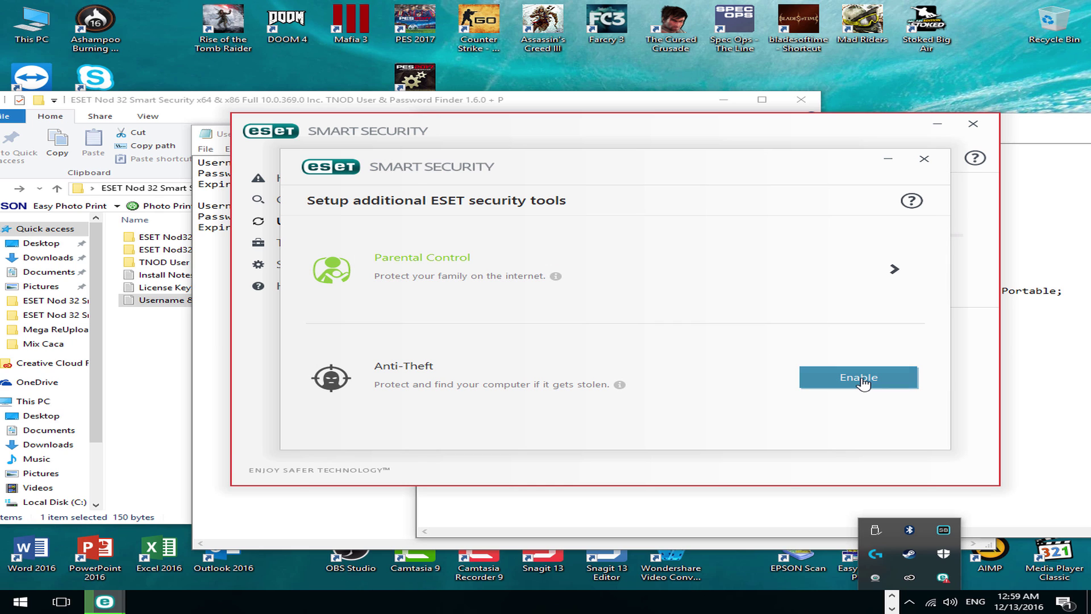
# Step: Back out of the Anti-Theft setup, close the additional security tools window, and look over ESET's Setup and Update pages
pyautogui.click(856, 379)
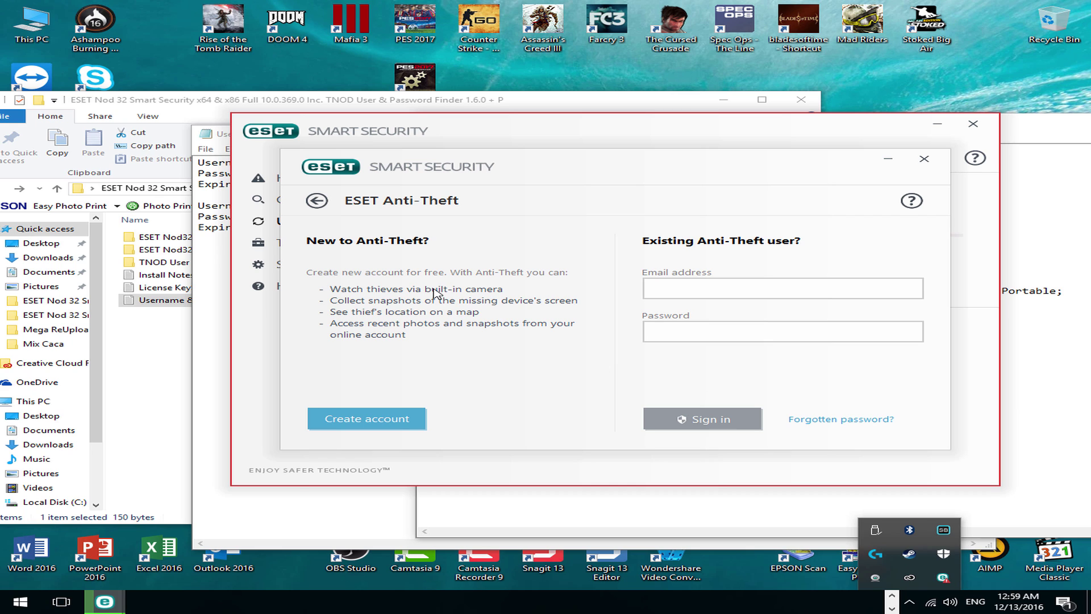
pyautogui.click(316, 200)
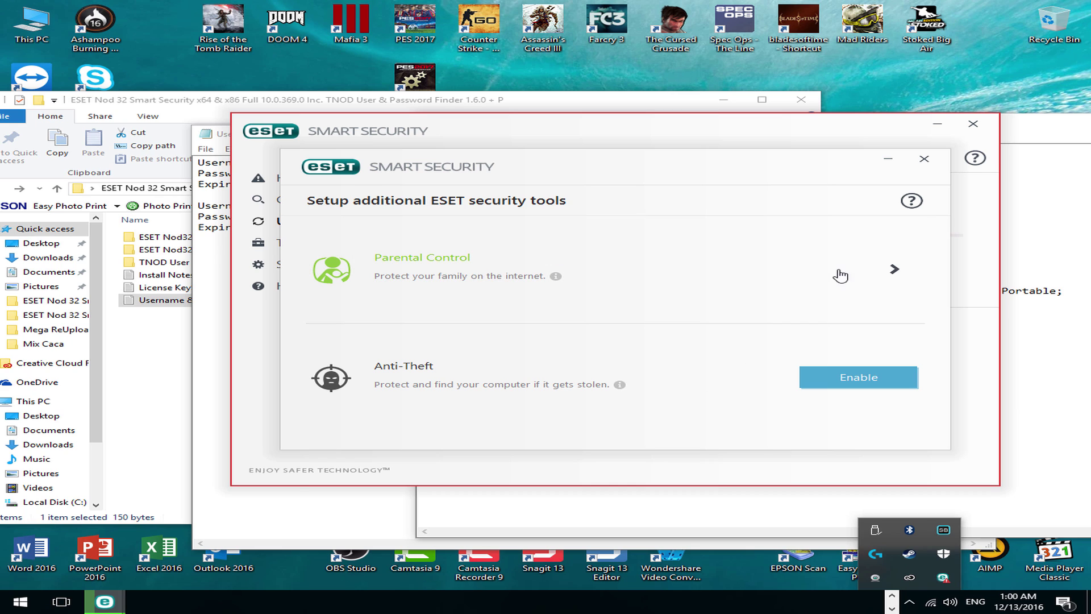
pyautogui.click(924, 159)
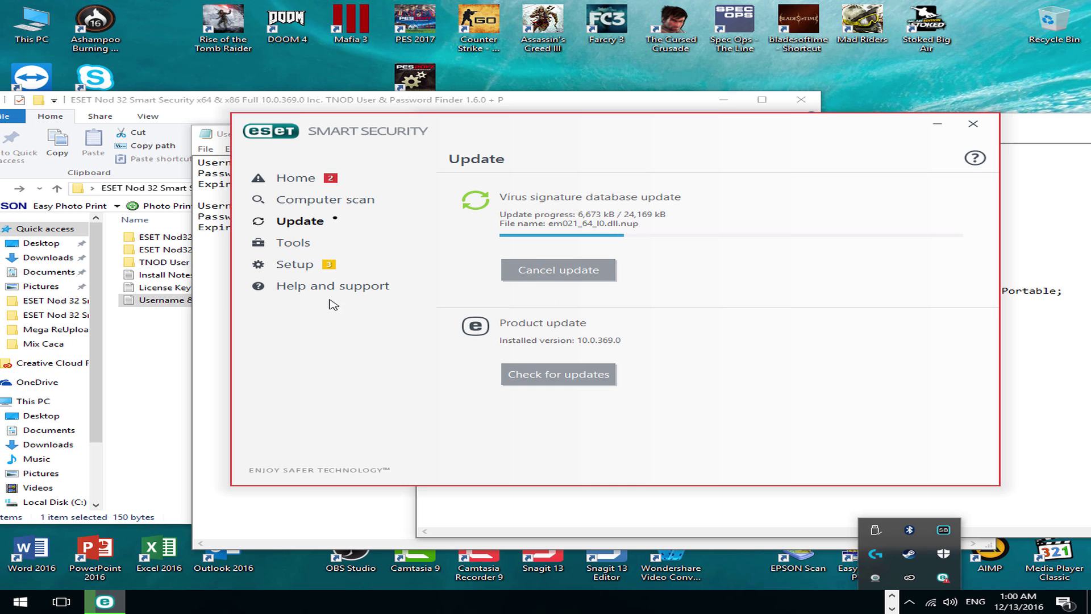
pyautogui.click(306, 267)
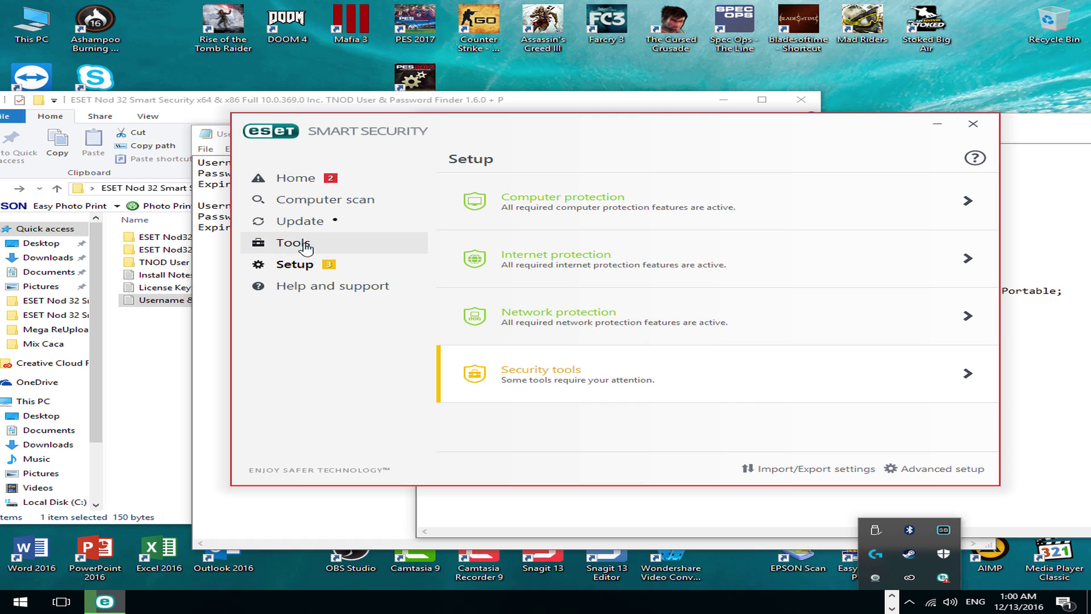
pyautogui.click(300, 221)
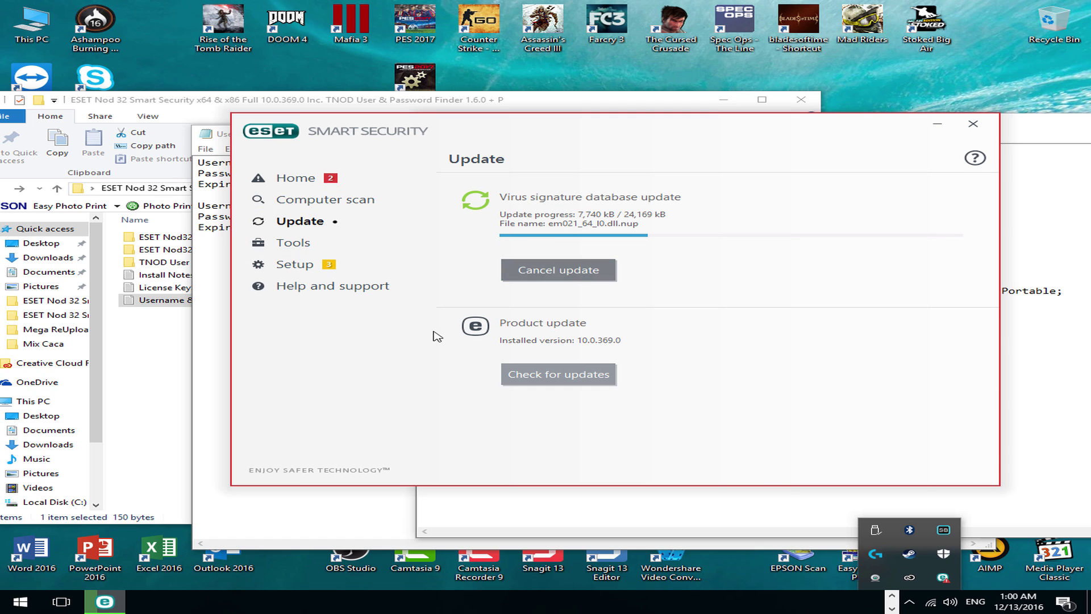
# Step: Close the username and password text file and bring the install notes to the front
pyautogui.click(211, 332)
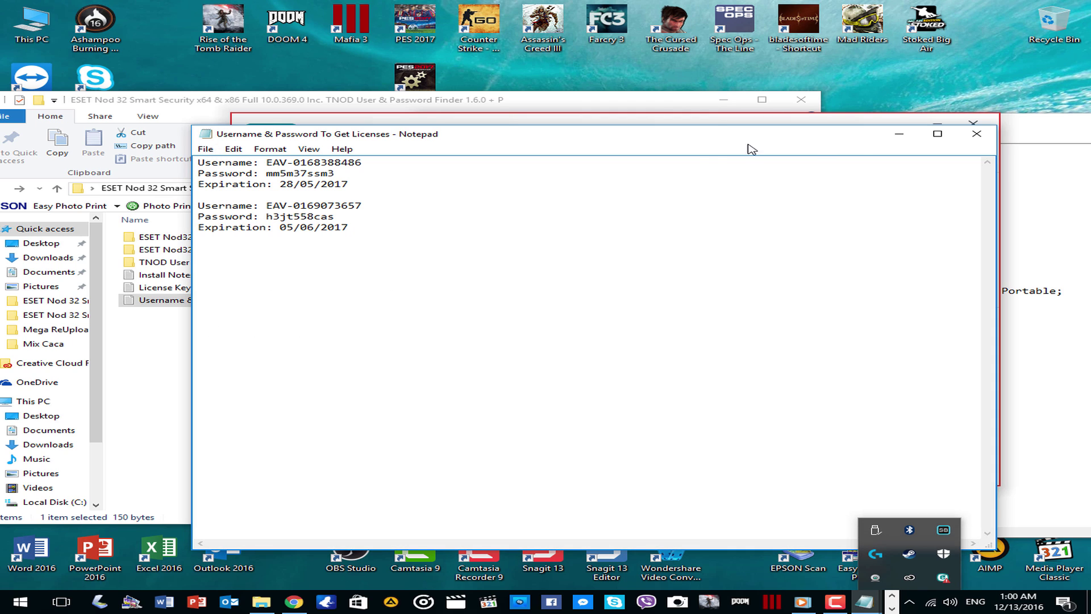
pyautogui.click(975, 138)
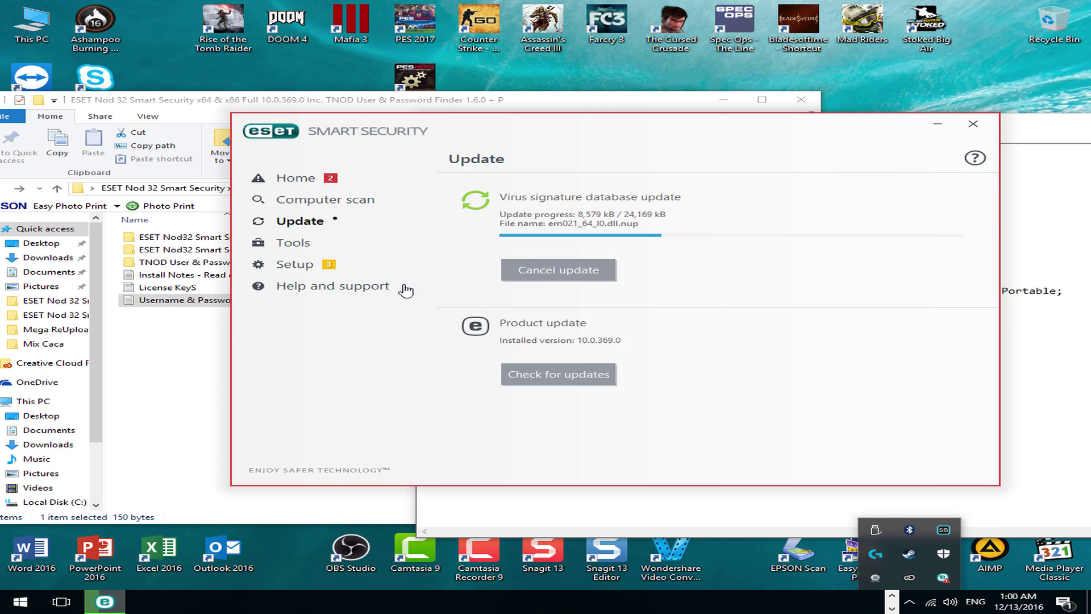
pyautogui.click(181, 340)
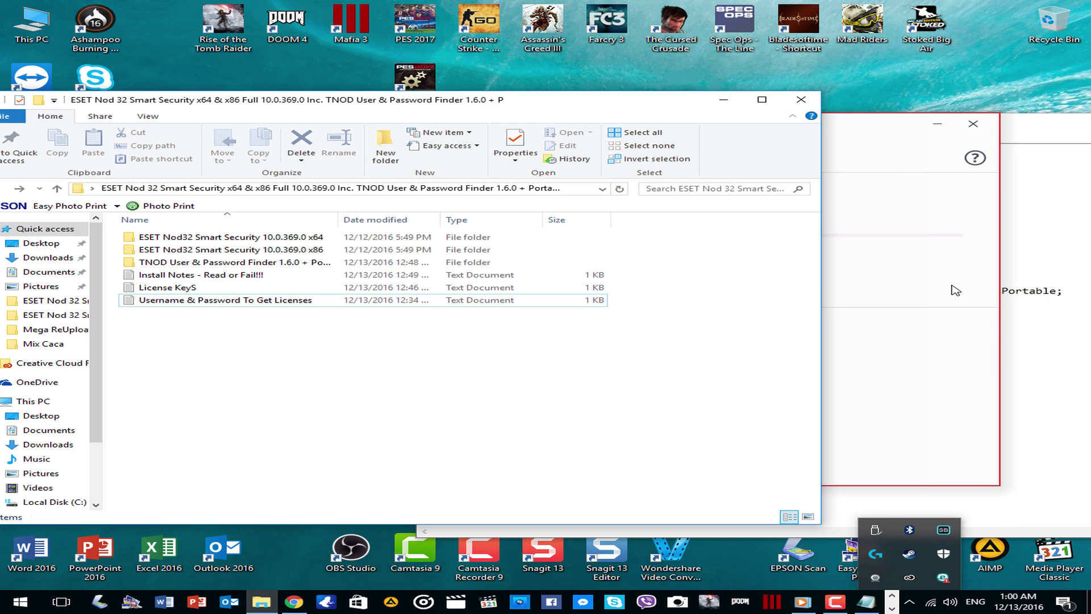
pyautogui.click(1038, 334)
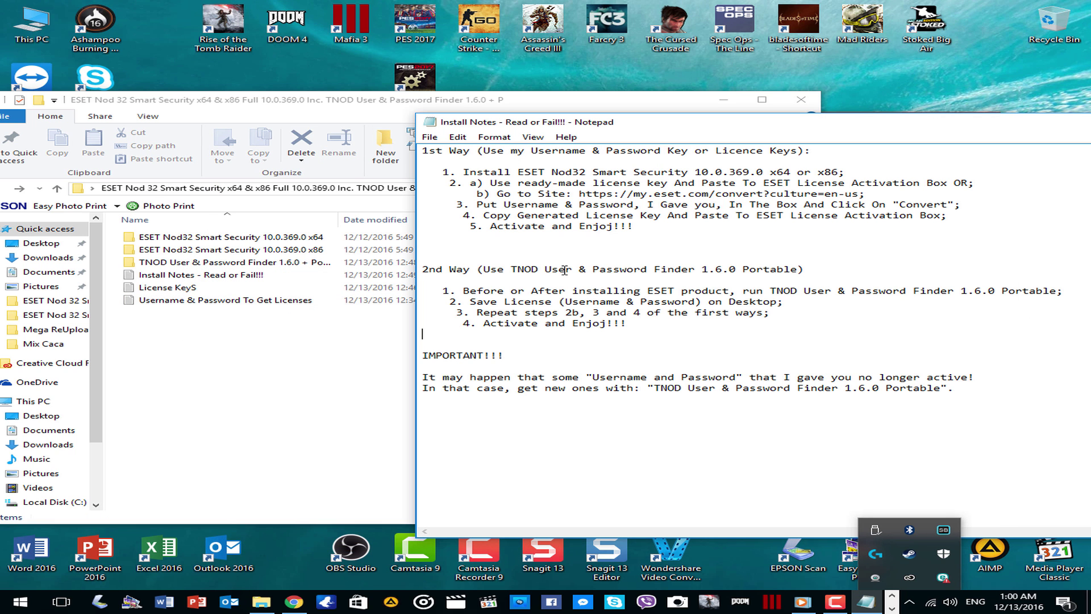
# Step: Highlight the second-way heading in the install notes and the lines about getting new credentials with TNOD User & Password Finder
pyautogui.moveTo(424, 270); pyautogui.dragTo(811, 267)
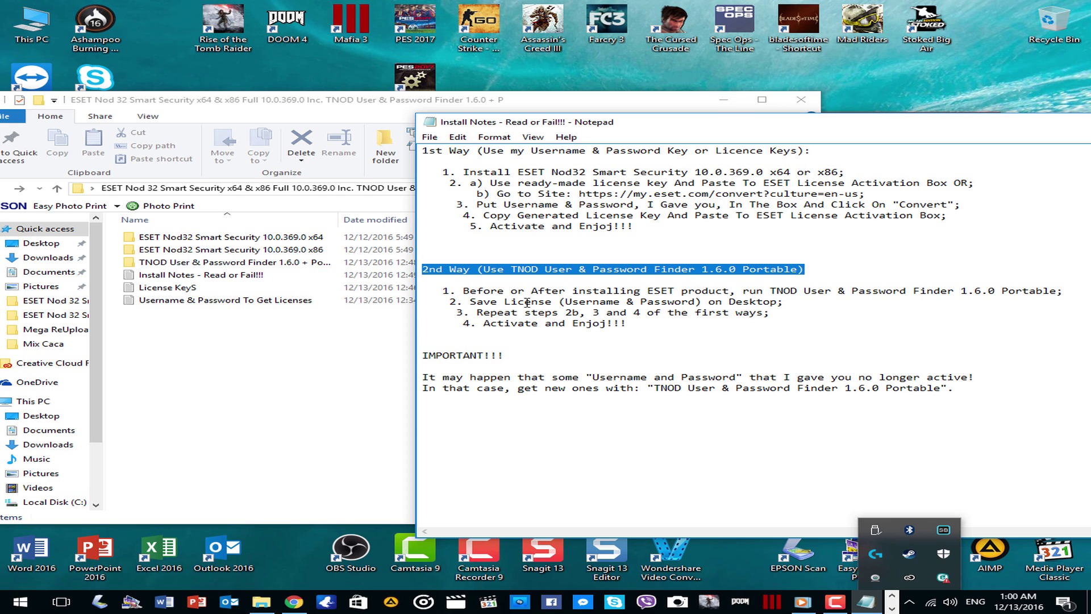
pyautogui.moveTo(425, 377); pyautogui.dragTo(980, 380)
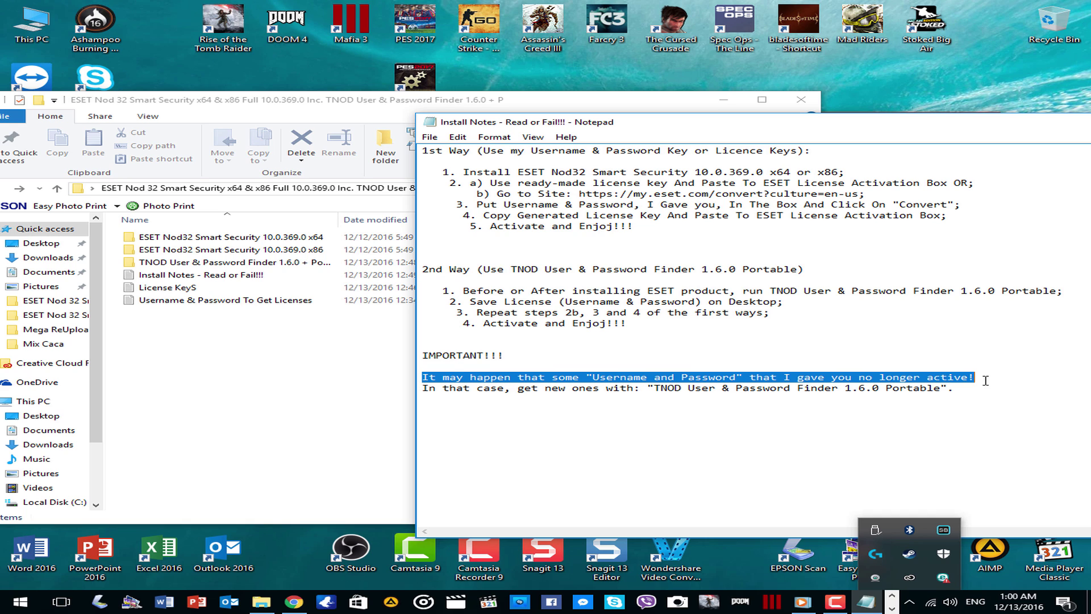
pyautogui.moveTo(424, 387); pyautogui.dragTo(970, 393)
pyautogui.click(826, 414)
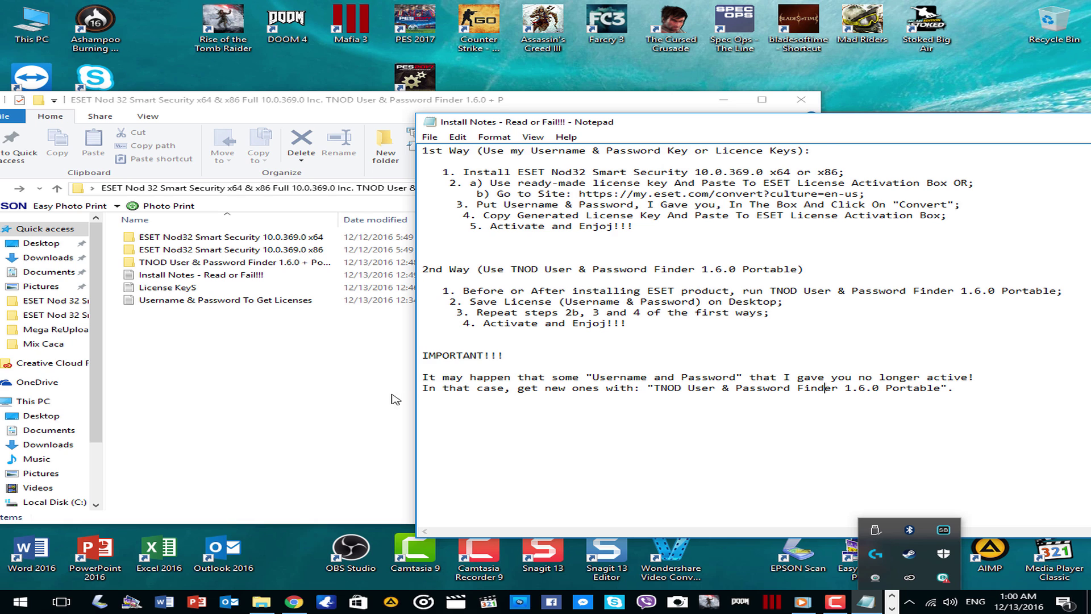
# Step: Open the TNOD User & Password Finder 1.6.0 + Portable folder and extract its RAR archive in place with 7-Zip
pyautogui.click(233, 378)
pyautogui.click(219, 266)
pyautogui.doubleClick(219, 266)
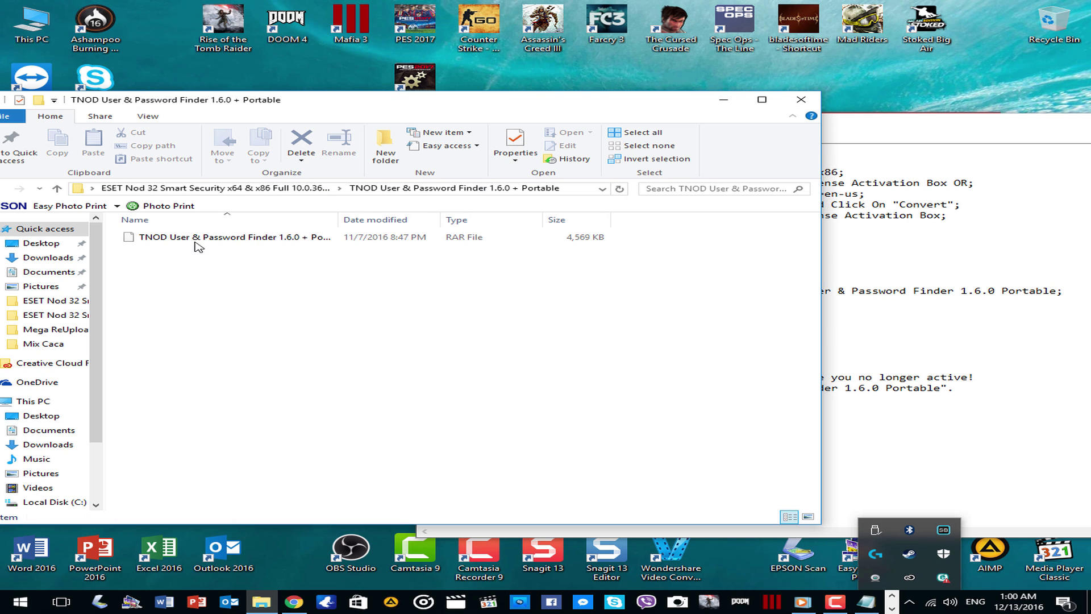
pyautogui.rightClick(196, 237)
pyautogui.moveTo(253, 260)
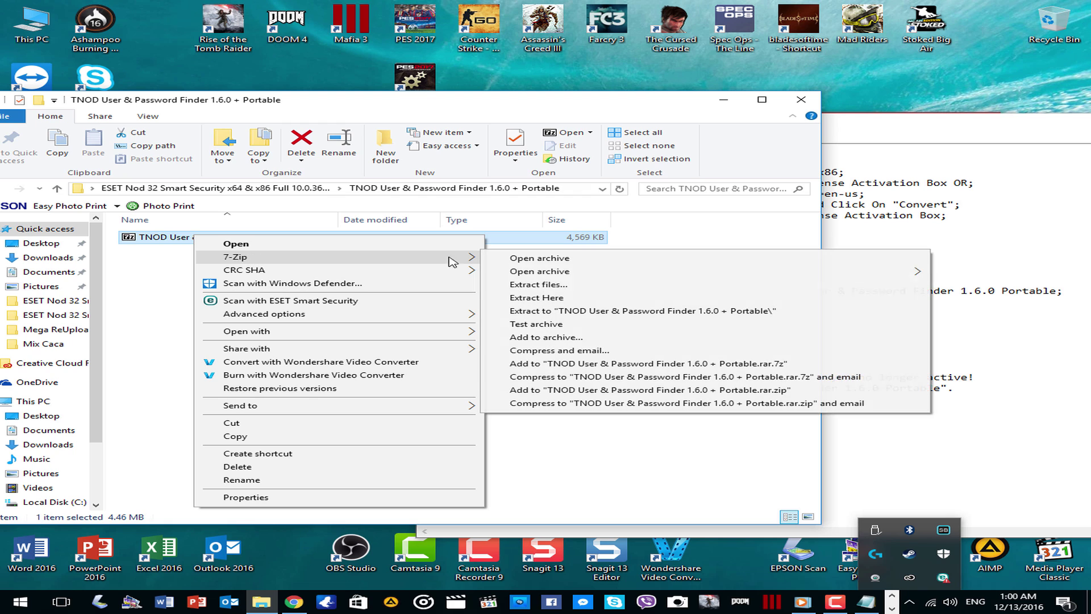
pyautogui.click(525, 297)
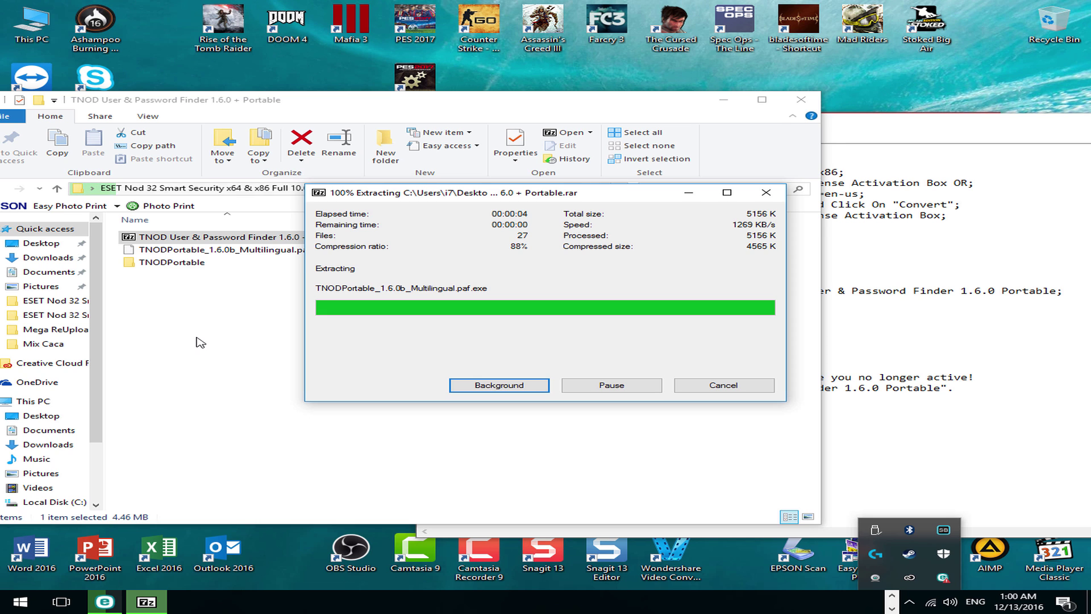
# Step: Reposition the file window, run TNODPortable from the extracted TNODPortable folder and minimize the file window
pyautogui.moveTo(335, 109); pyautogui.dragTo(456, 84)
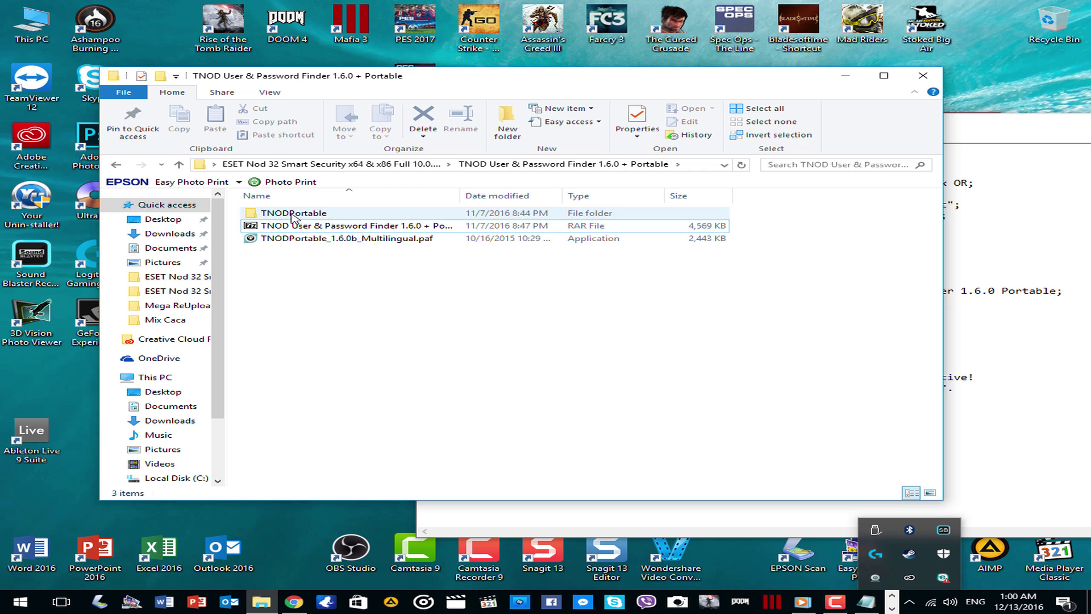
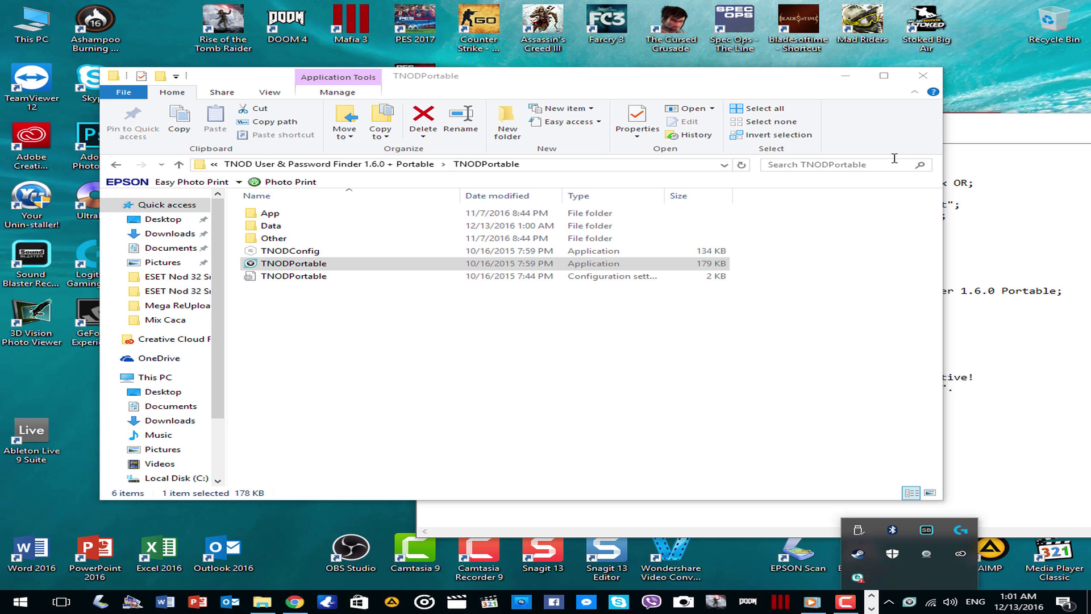
pyautogui.click(847, 77)
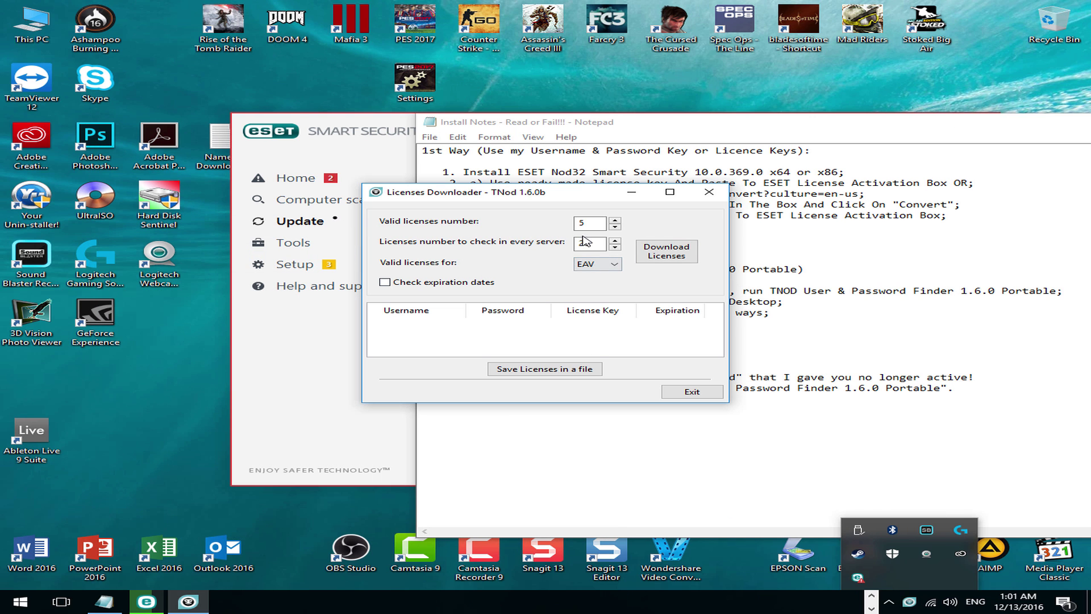
# Step: Set the Licenses Downloader to ESS licenses with expiration date checking, minimize the ESET window and download the licenses
pyautogui.click(600, 265)
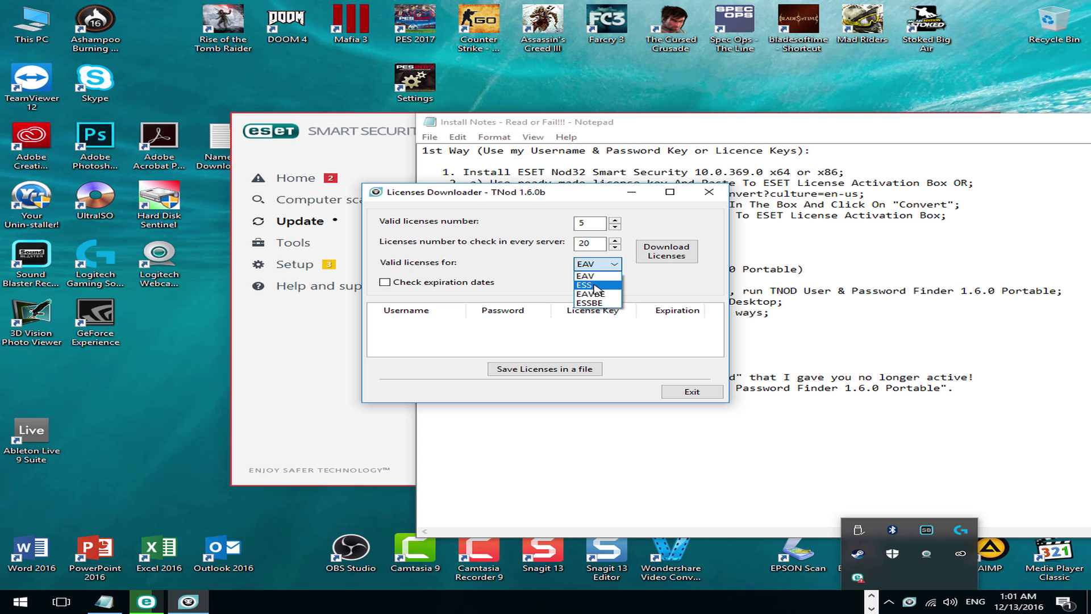
pyautogui.click(591, 284)
pyautogui.click(370, 131)
pyautogui.moveTo(319, 136)
pyautogui.mouseDown()
pyautogui.moveTo(351, 136)
pyautogui.moveTo(335, 137)
pyautogui.mouseUp()
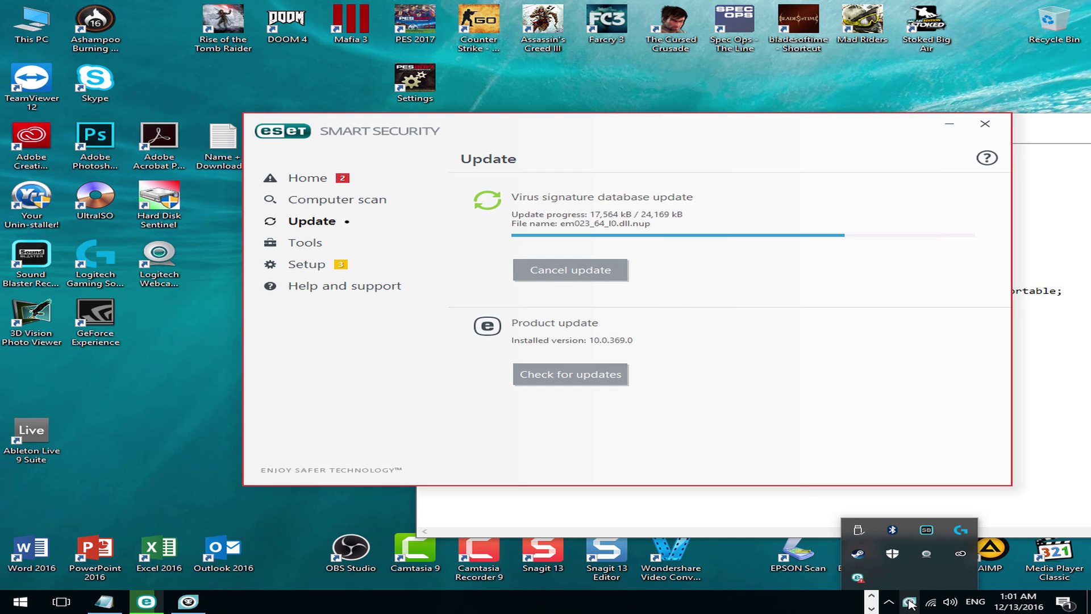
pyautogui.click(950, 124)
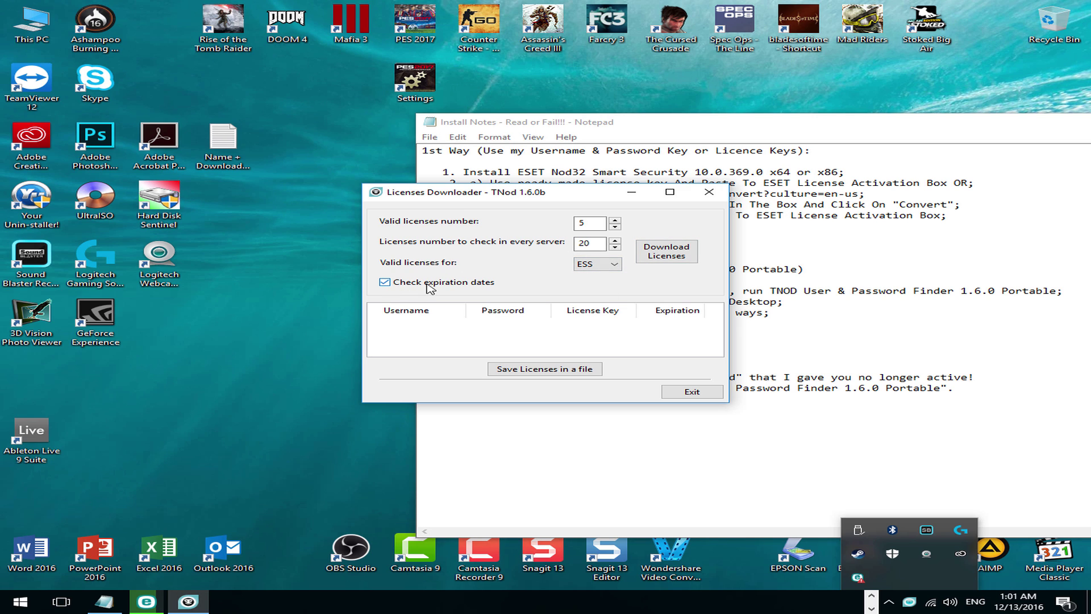
pyautogui.click(655, 257)
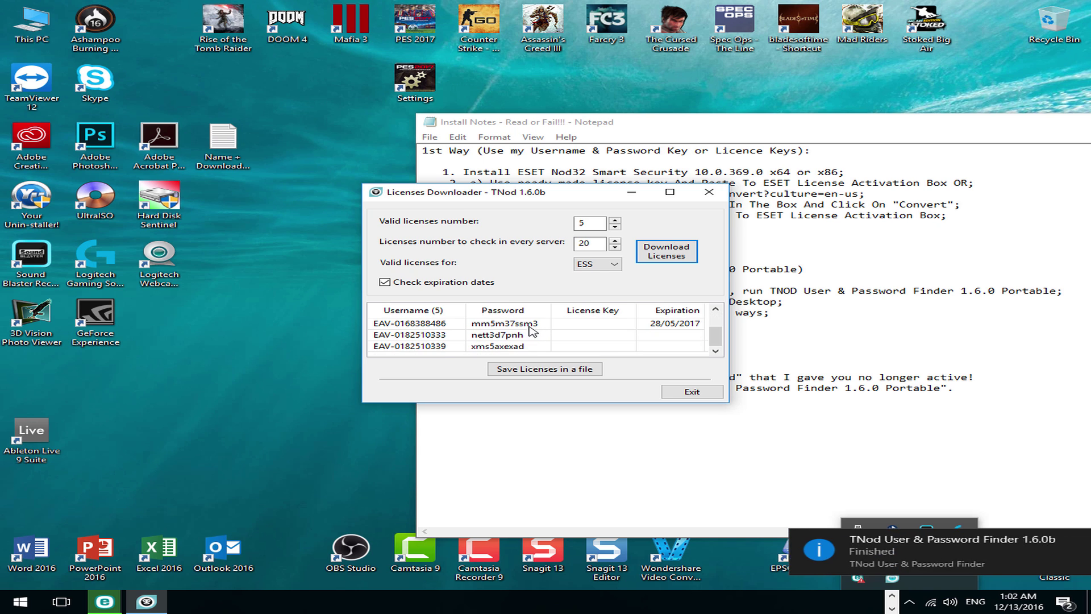
# Step: Save the licenses to the desktop as the text file DownloadedLicenses and move its icon to a free spot there
pyautogui.click(564, 368)
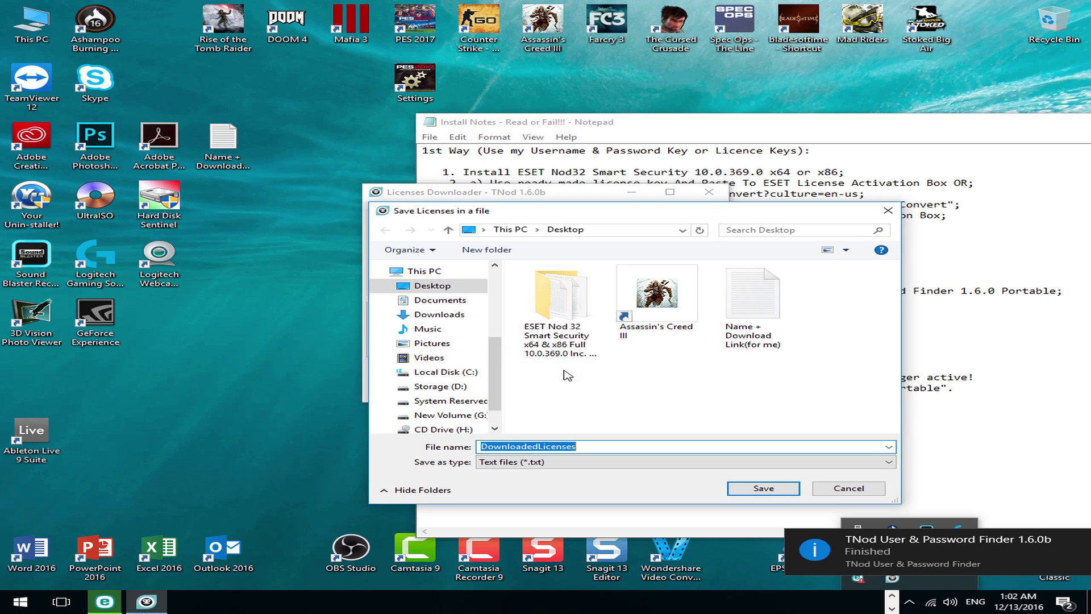
pyautogui.click(449, 287)
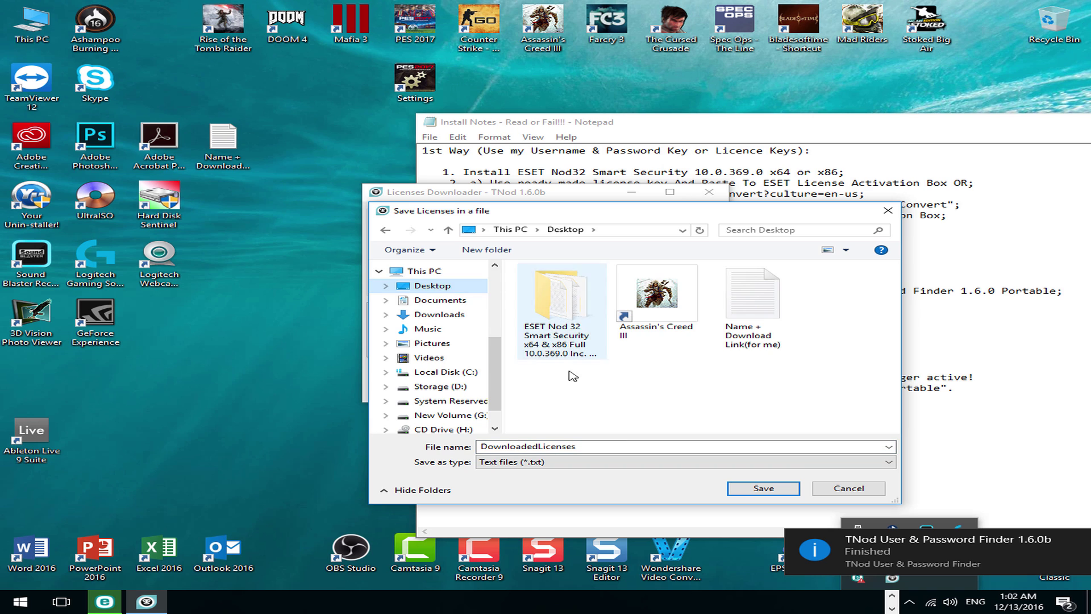
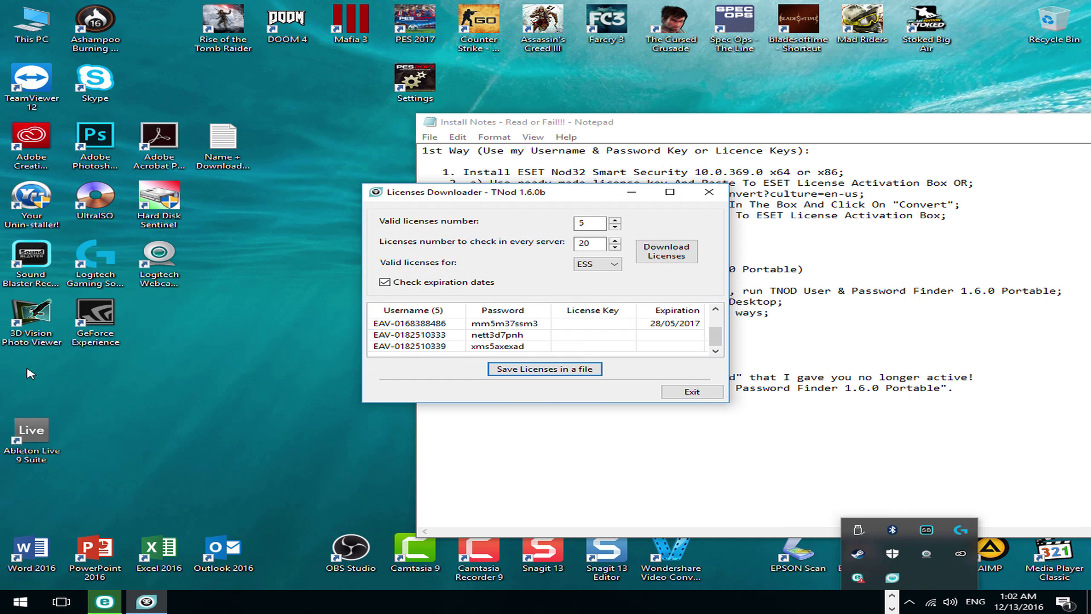
pyautogui.moveTo(35, 372); pyautogui.dragTo(227, 372)
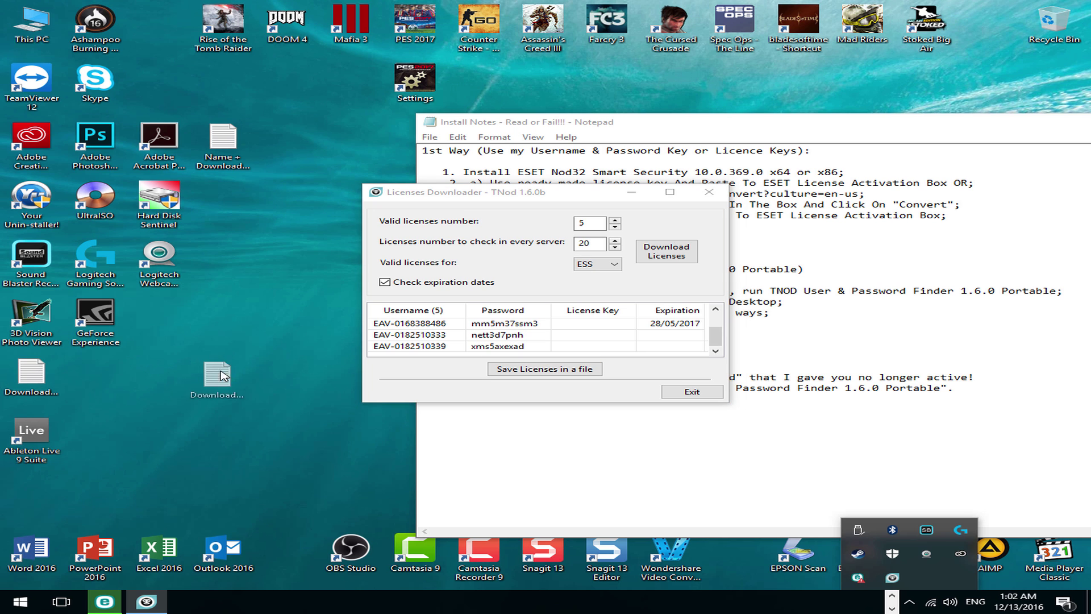
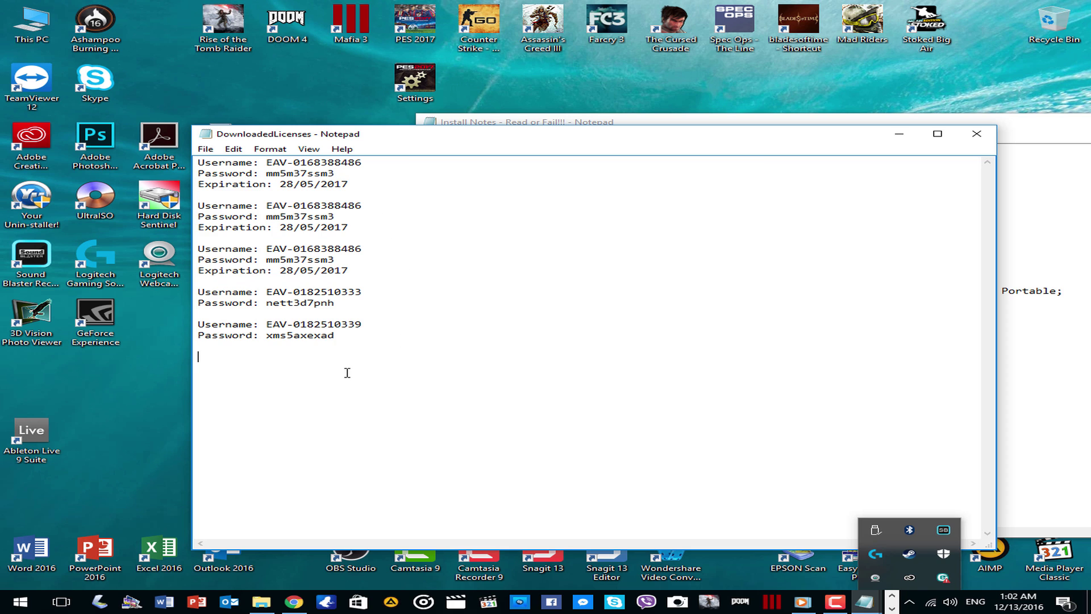
# Step: Copy the first username from the DownloadedLicenses file
pyautogui.moveTo(270, 164); pyautogui.dragTo(353, 164)
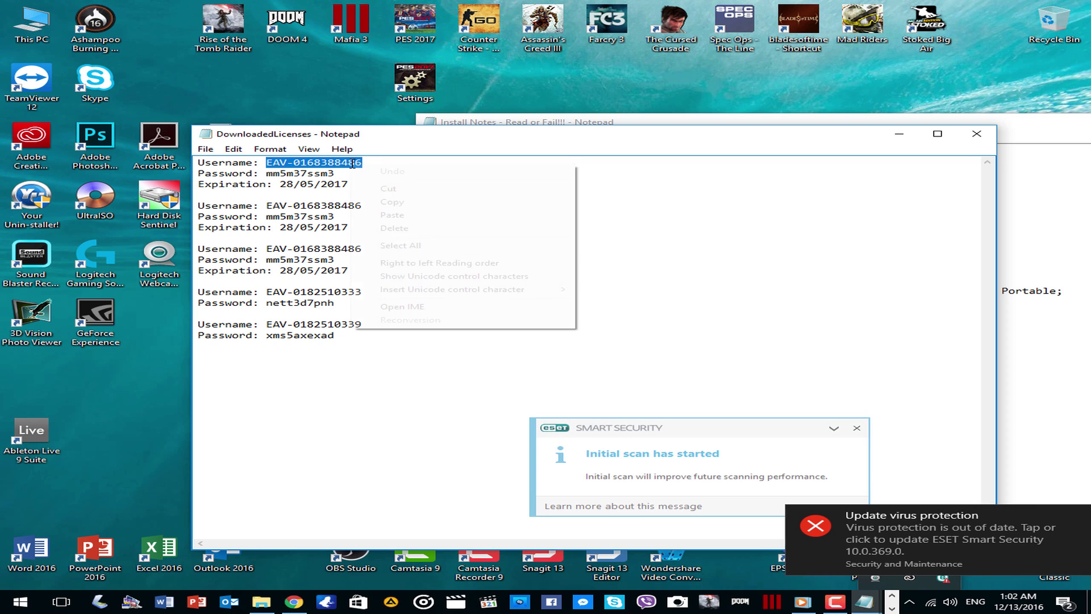
pyautogui.rightClick(353, 164)
pyautogui.click(403, 203)
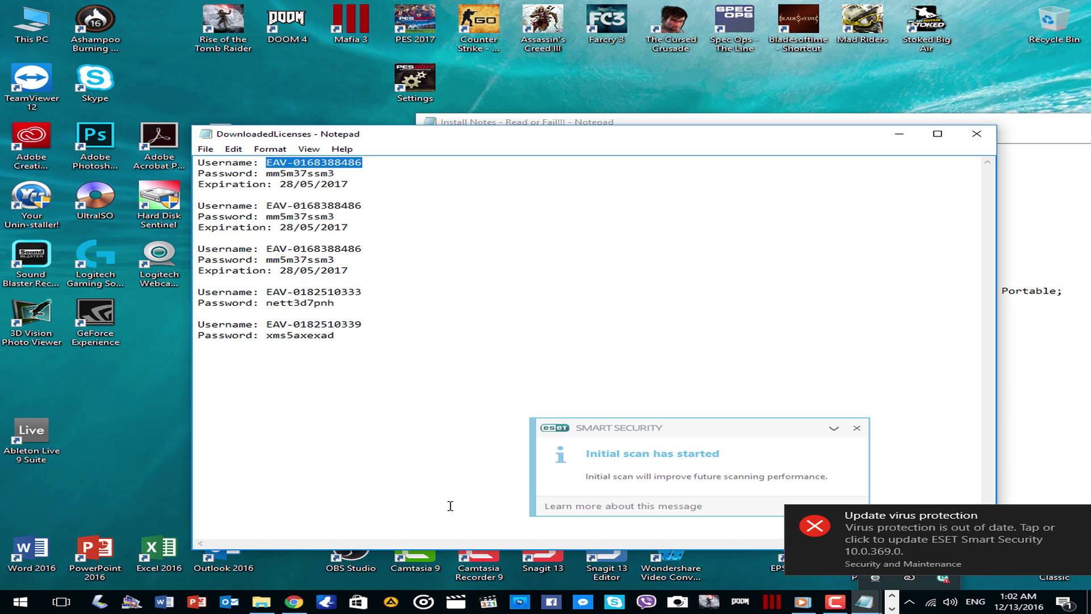
# Step: Switch to Chrome, return to ESET's license credentials conversion form and replace the username with the copied one
pyautogui.click(294, 601)
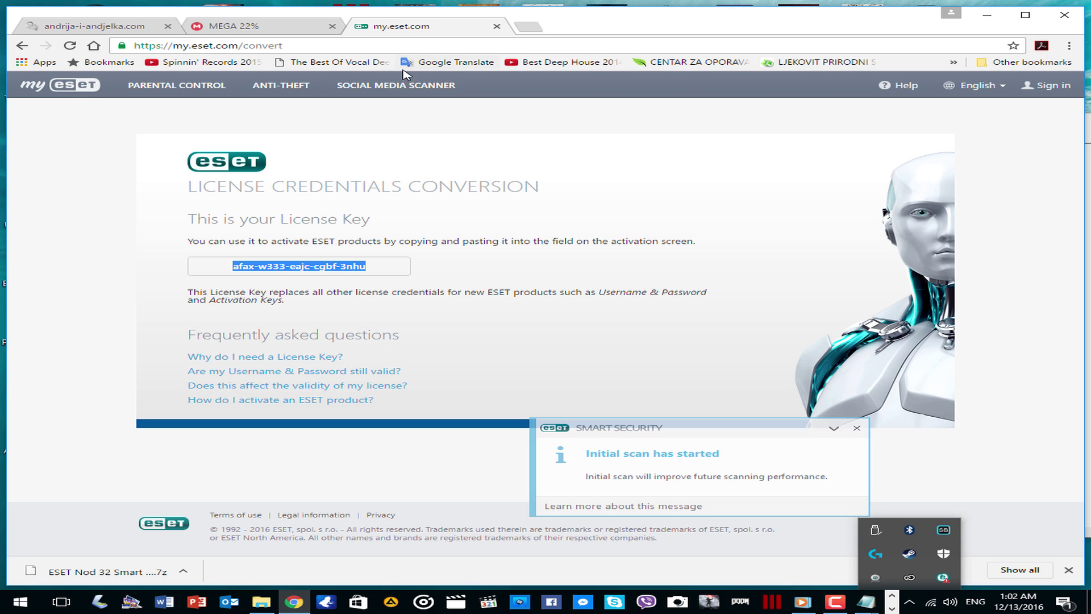
pyautogui.click(22, 46)
pyautogui.moveTo(296, 248); pyautogui.dragTo(216, 248)
pyautogui.rightClick(231, 248)
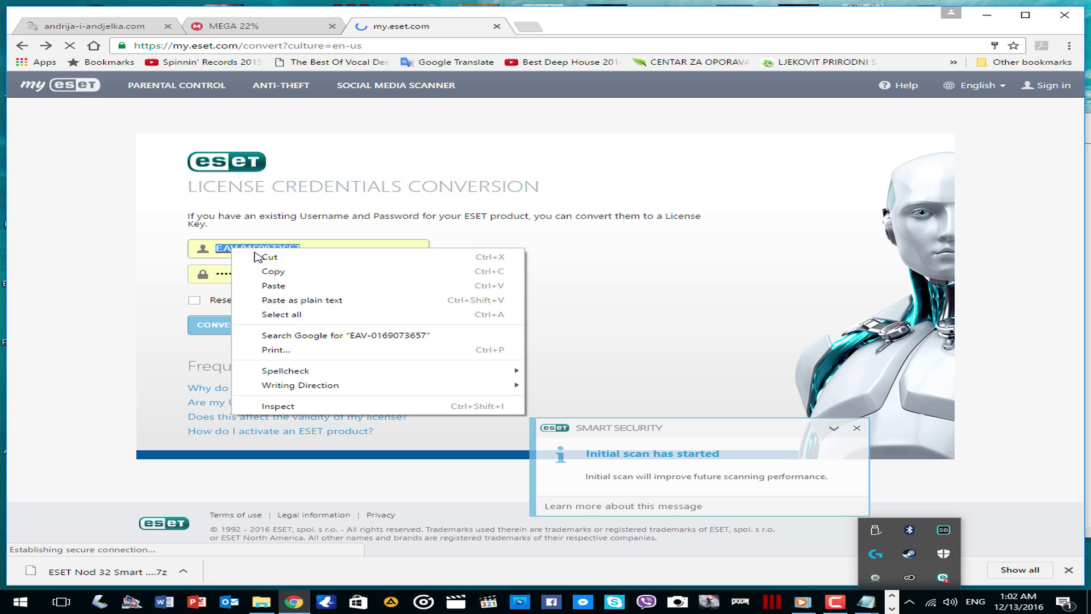
pyautogui.click(302, 287)
# Step: Minimize Chrome and copy the first password from the DownloadedLicenses file
pyautogui.click(294, 602)
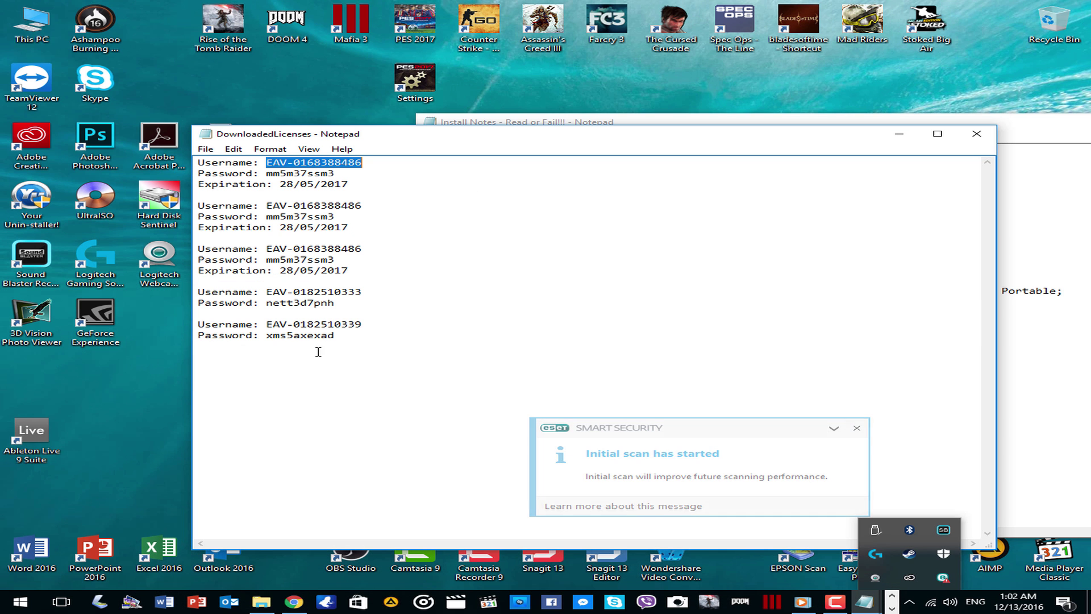
pyautogui.moveTo(266, 173); pyautogui.dragTo(341, 174)
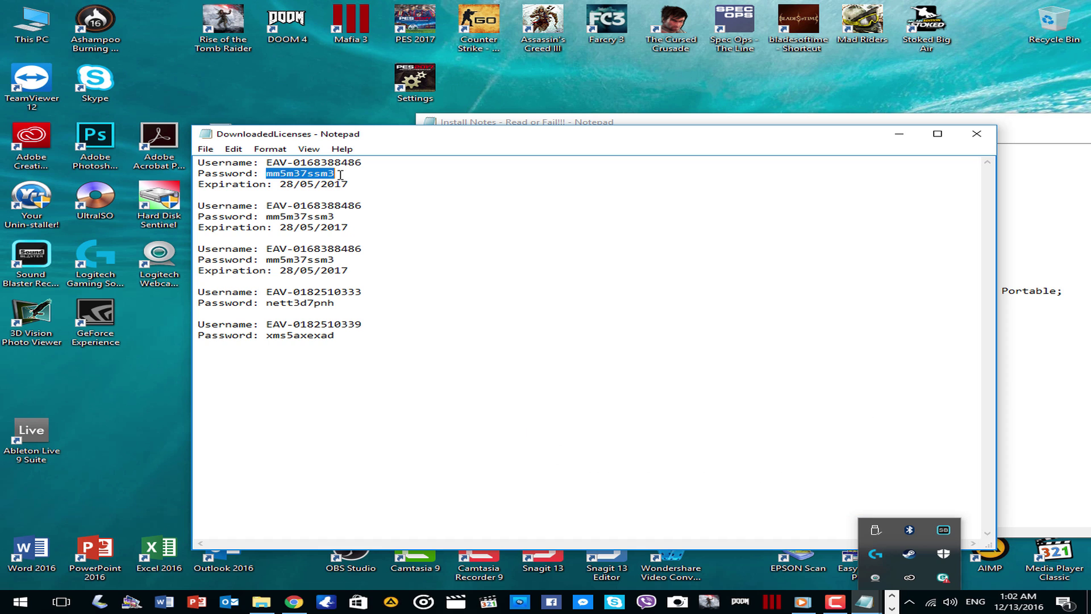
pyautogui.rightClick(327, 174)
pyautogui.click(376, 212)
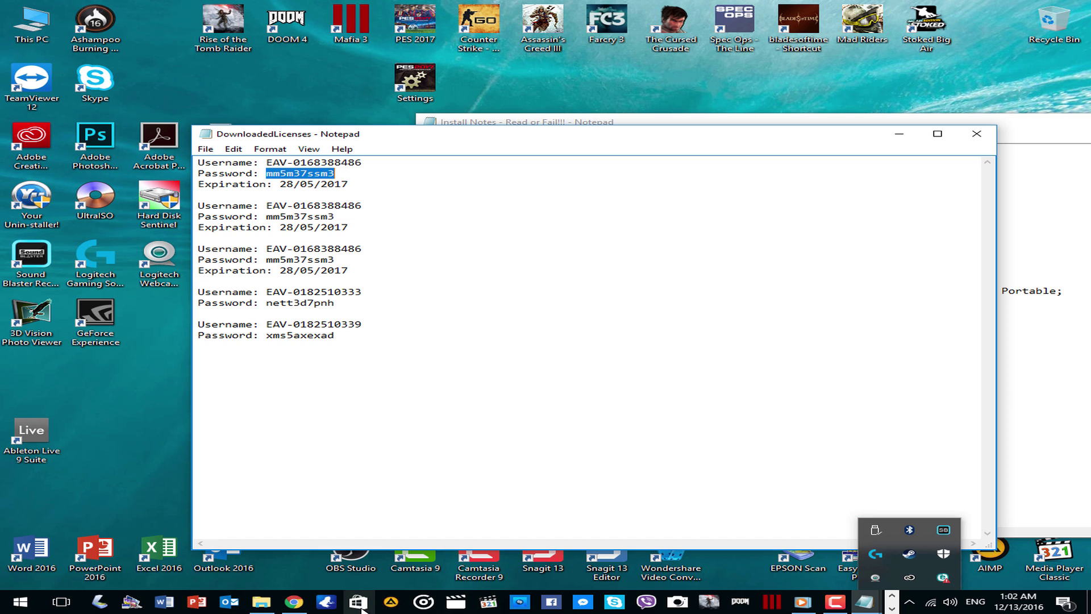
# Step: Replace the password in Chrome's conversion form with the copied one and convert the credentials to a license key
pyautogui.click(291, 601)
pyautogui.moveTo(259, 274); pyautogui.dragTo(220, 275)
pyautogui.rightClick(234, 276)
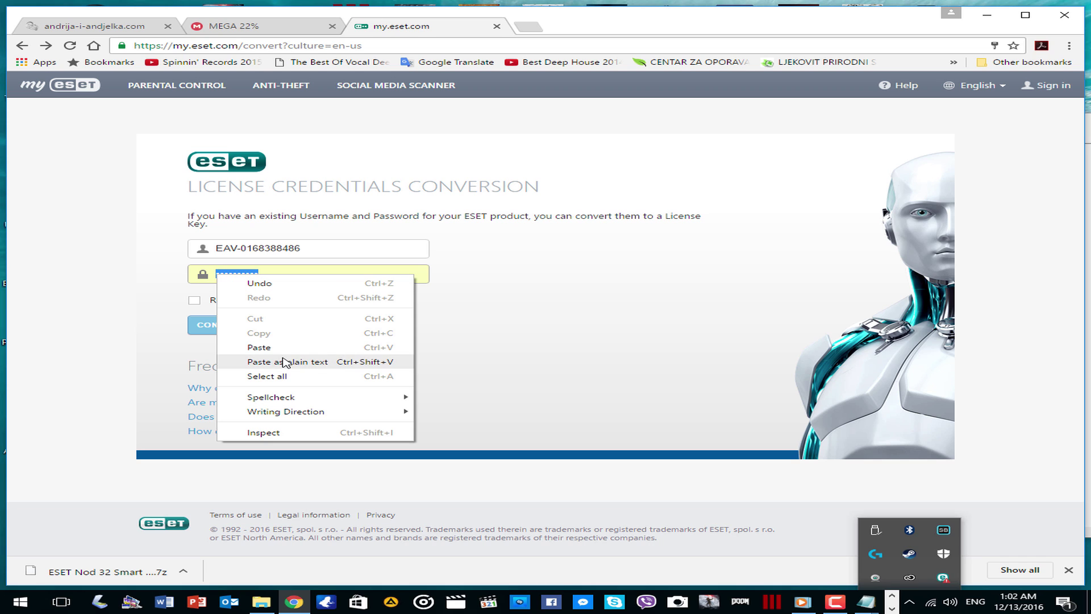
pyautogui.click(279, 346)
pyautogui.click(215, 324)
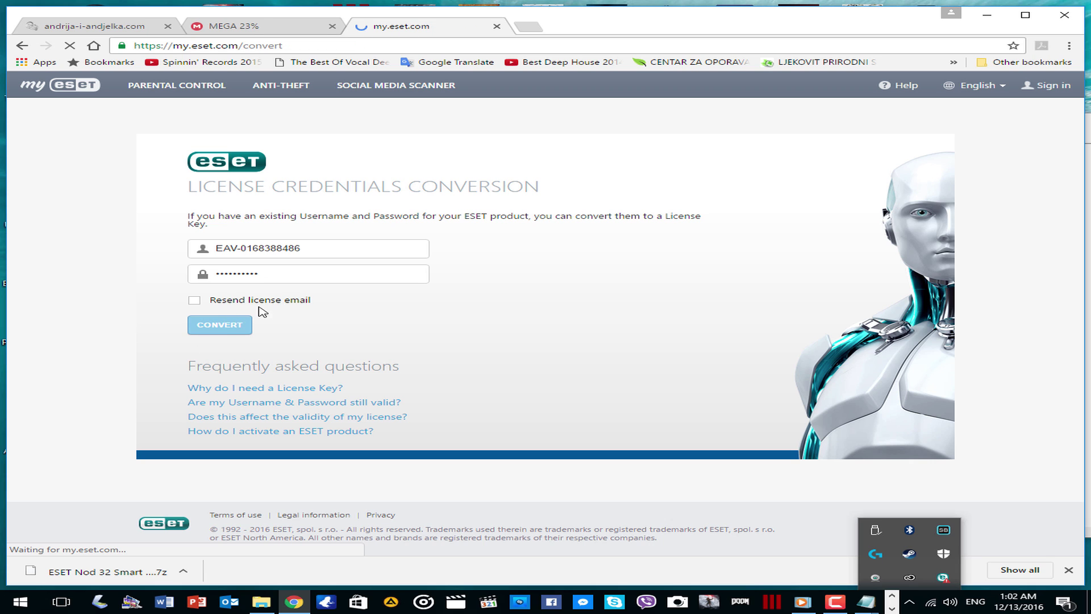
pyautogui.moveTo(238, 266); pyautogui.dragTo(394, 266)
pyautogui.click(400, 278)
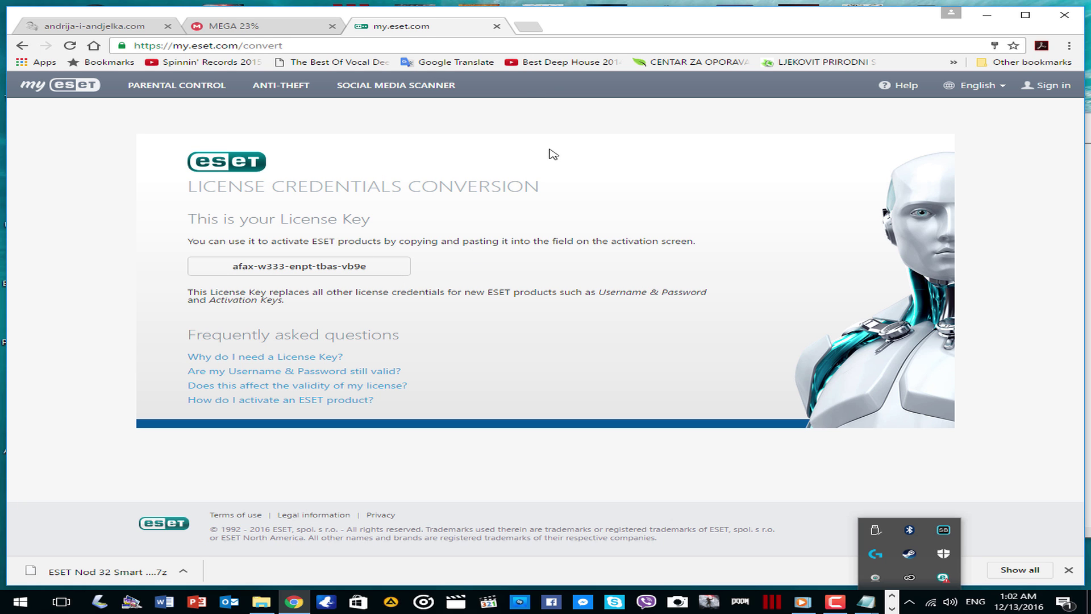
# Step: Minimize Chrome, close the DownloadedLicenses file and reposition the Install Notes window so the desktop's DownloadedLicenses icon stays accessible
pyautogui.click(988, 15)
pyautogui.click(976, 134)
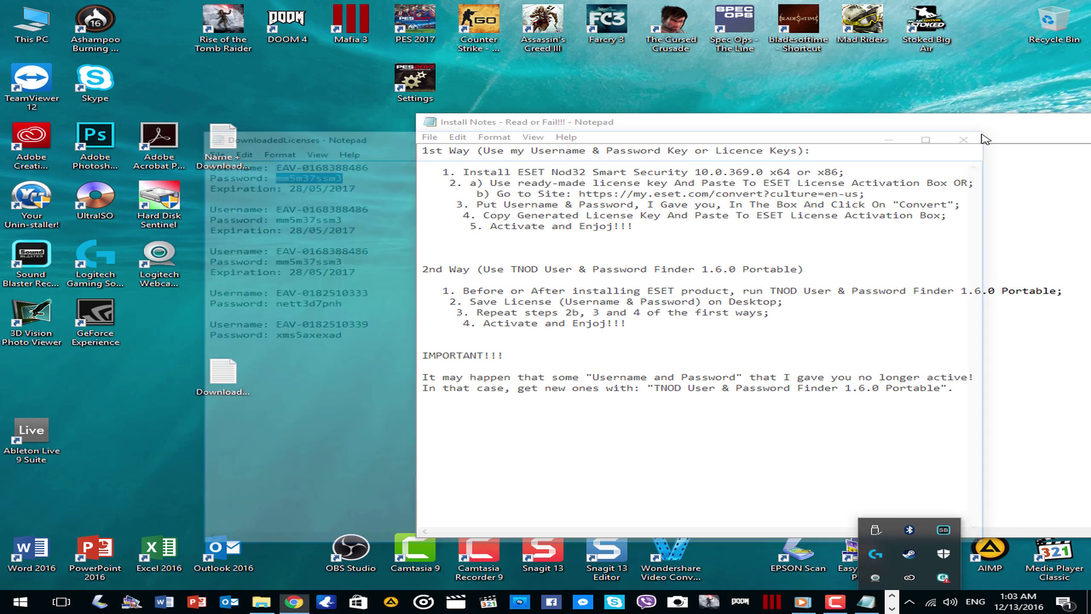
pyautogui.moveTo(878, 132); pyautogui.dragTo(751, 102)
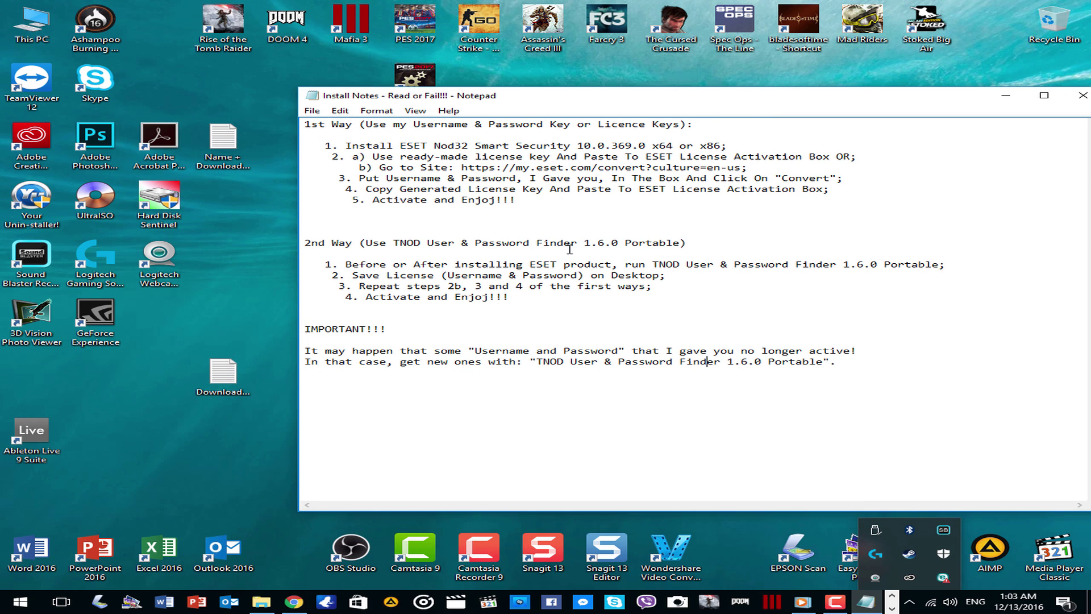
pyautogui.click(225, 376)
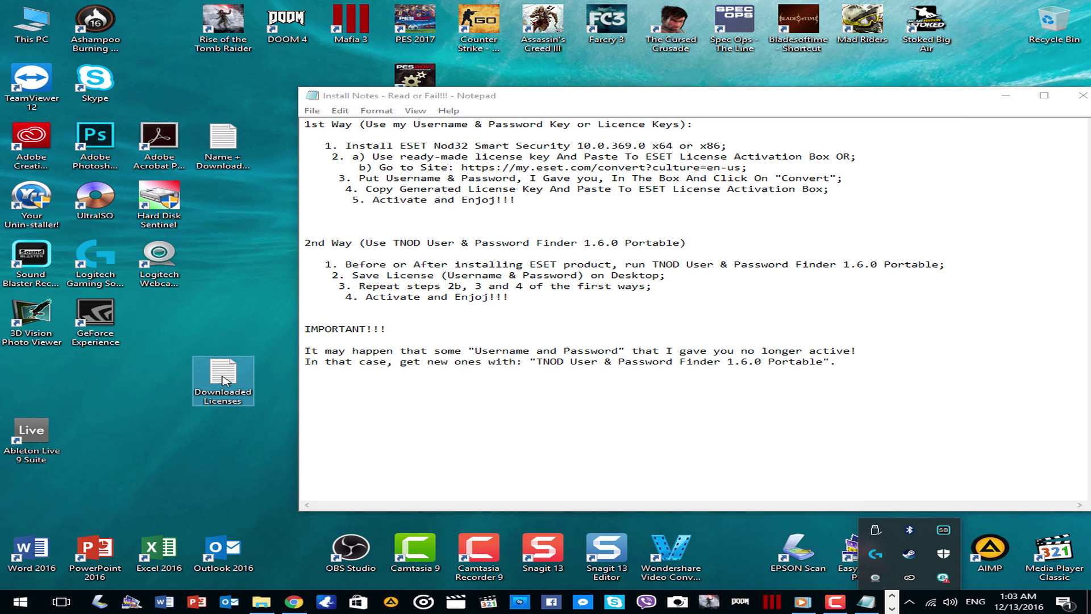
# Step: Start a virus signature database update in ESET Smart Security, and cancel the initial computer scan and dismiss its entry
pyautogui.click(944, 577)
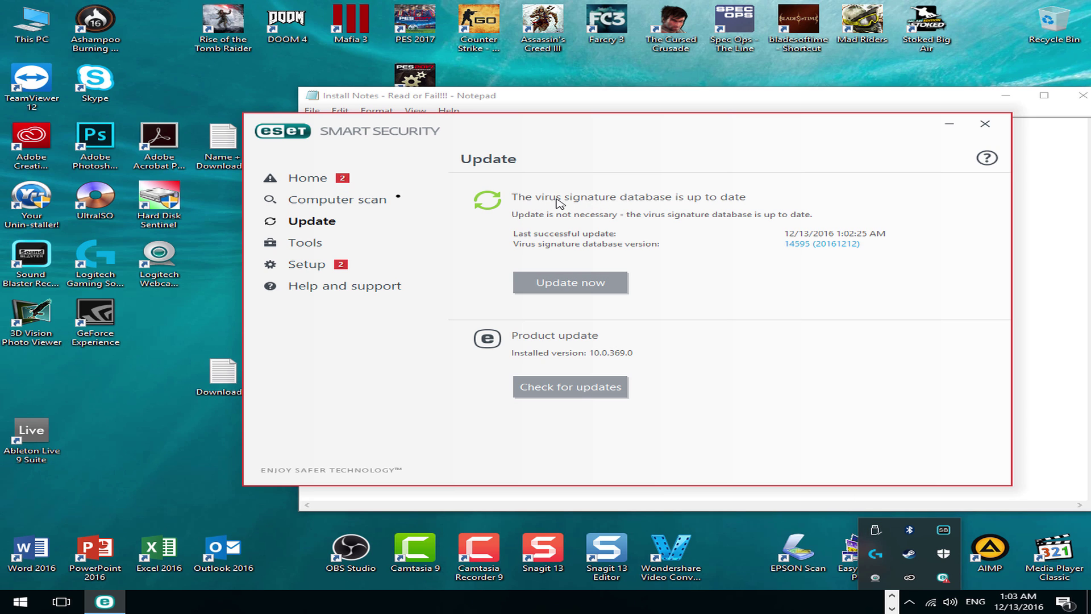
pyautogui.click(579, 282)
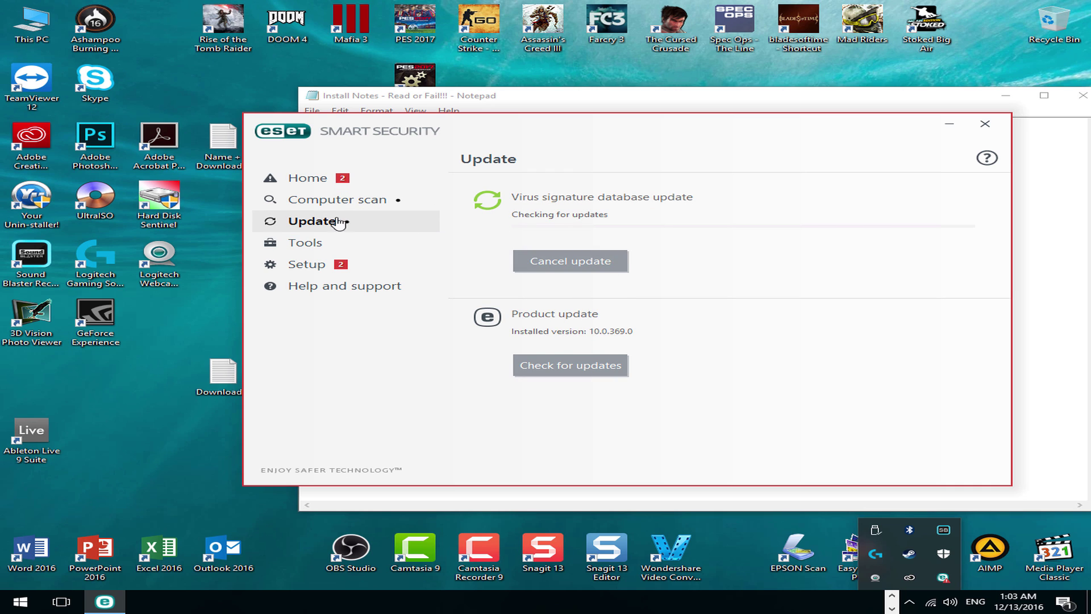
pyautogui.click(313, 202)
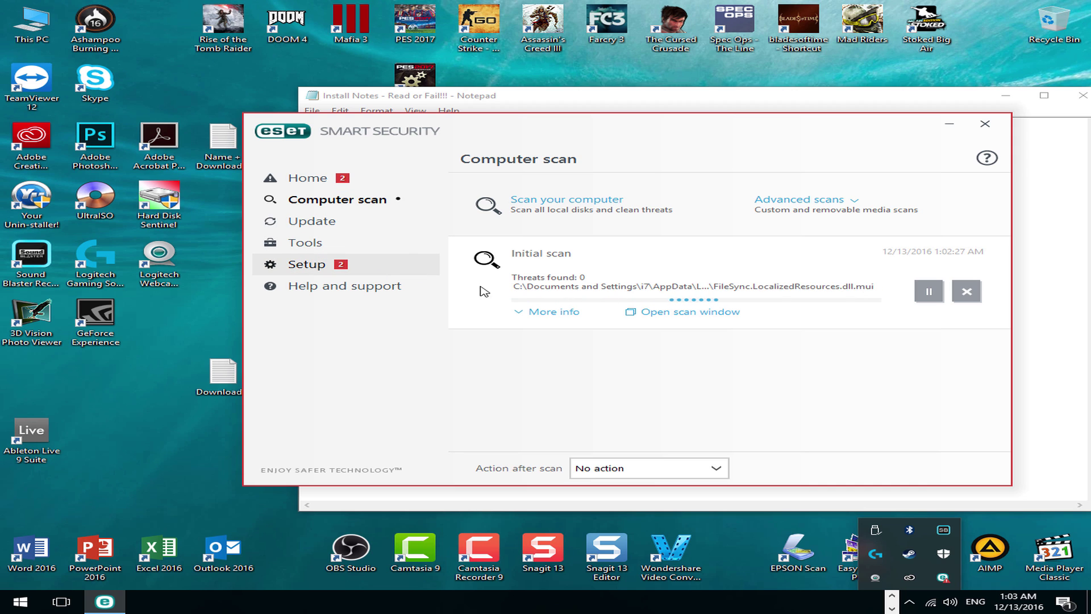
pyautogui.click(968, 294)
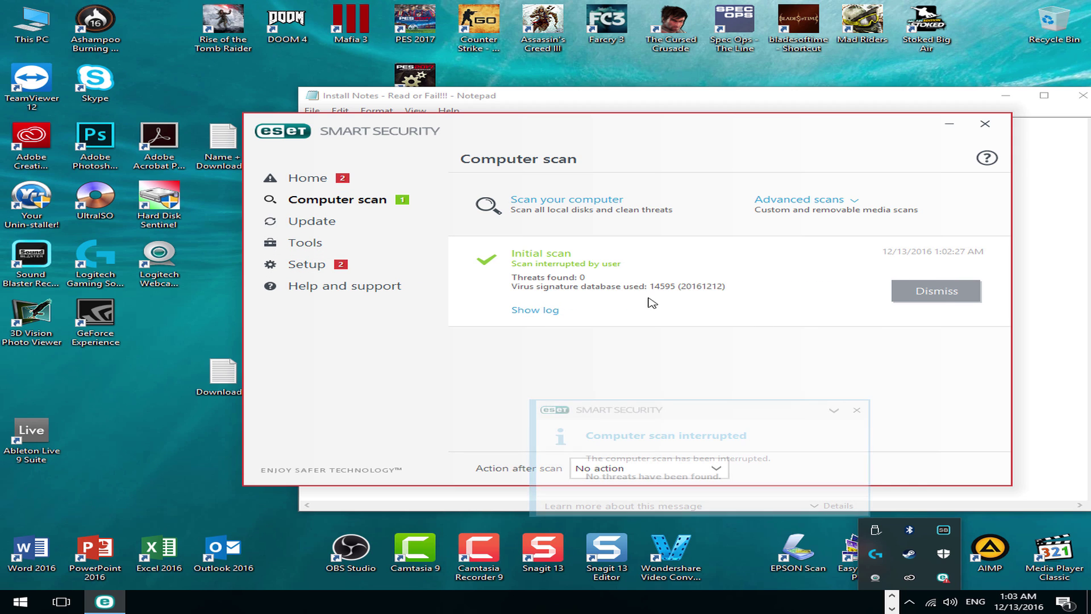
pyautogui.click(968, 291)
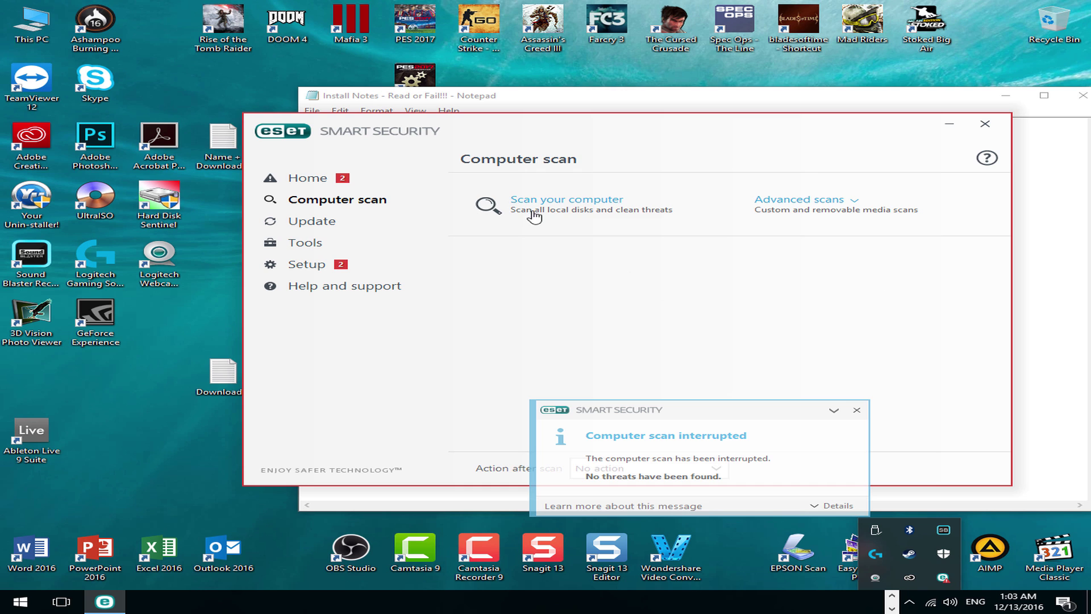
# Step: Show ESET's Home overview with its security alerts, reposition the window and dismiss the scan notification
pyautogui.click(317, 182)
pyautogui.moveTo(761, 136); pyautogui.dragTo(724, 86)
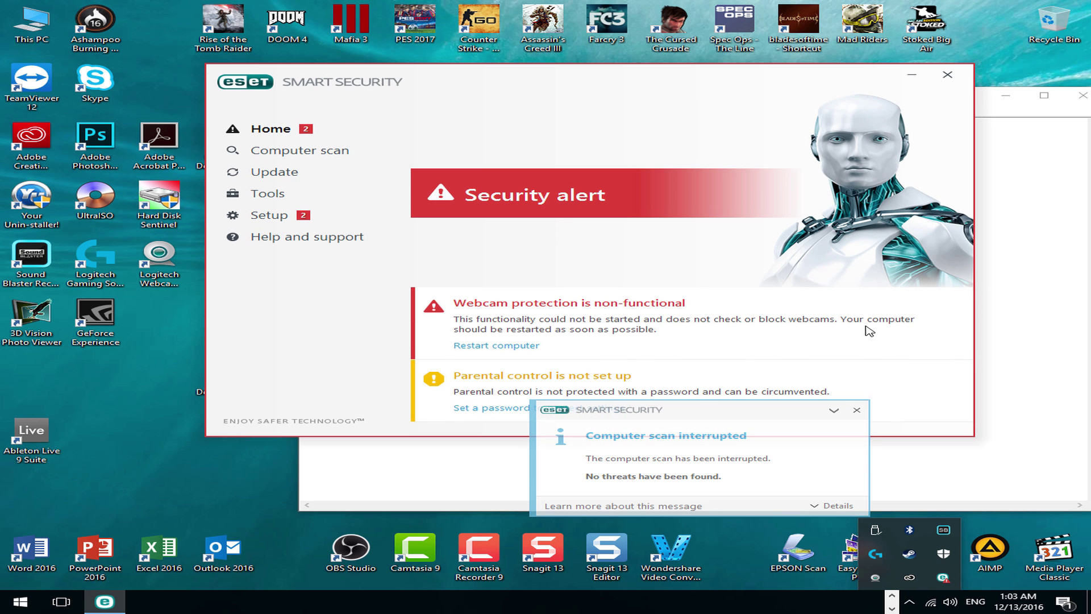
pyautogui.click(857, 410)
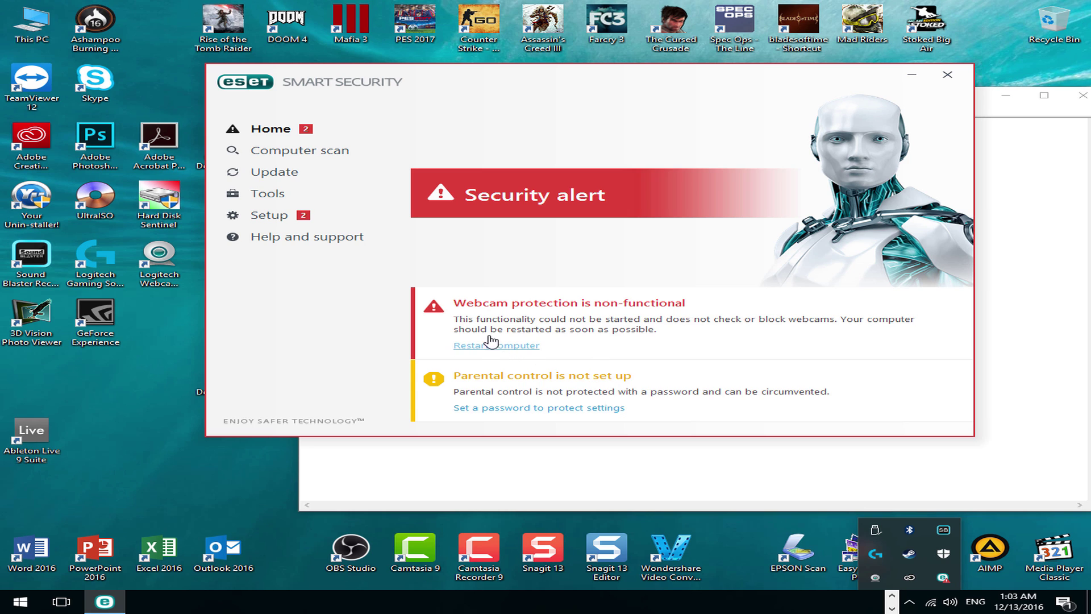